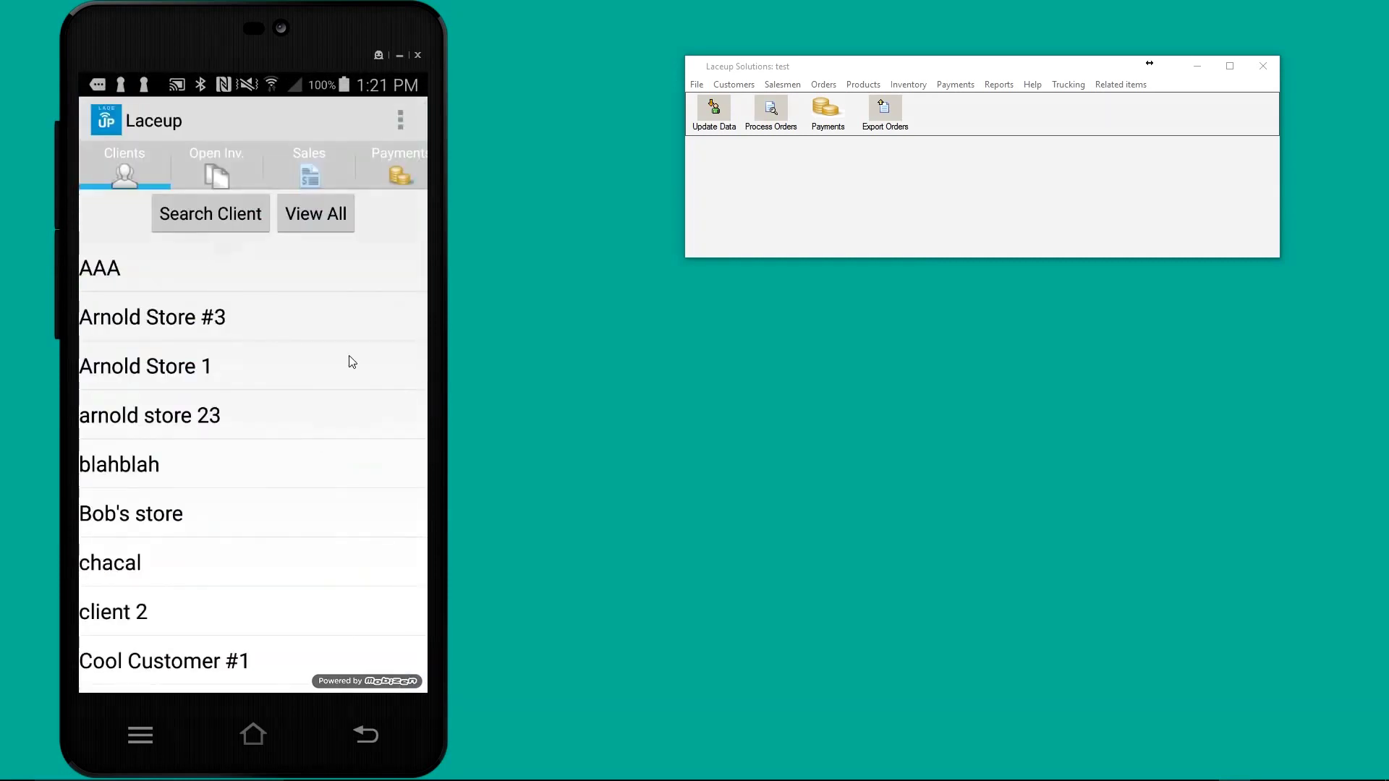
Step: Select client AAA and start a new Sales Order from its three-dot menu
drag(371, 506, 362, 310)
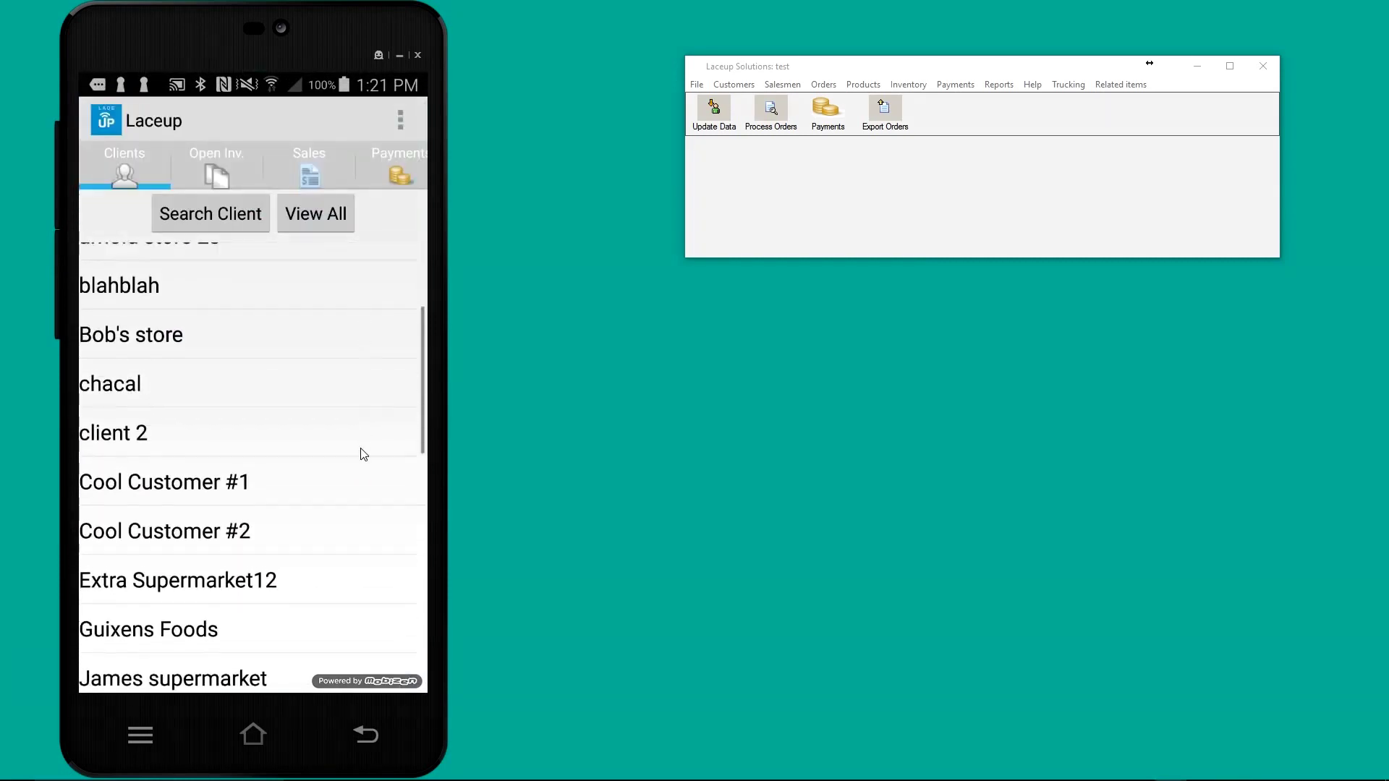
drag(363, 453, 350, 640)
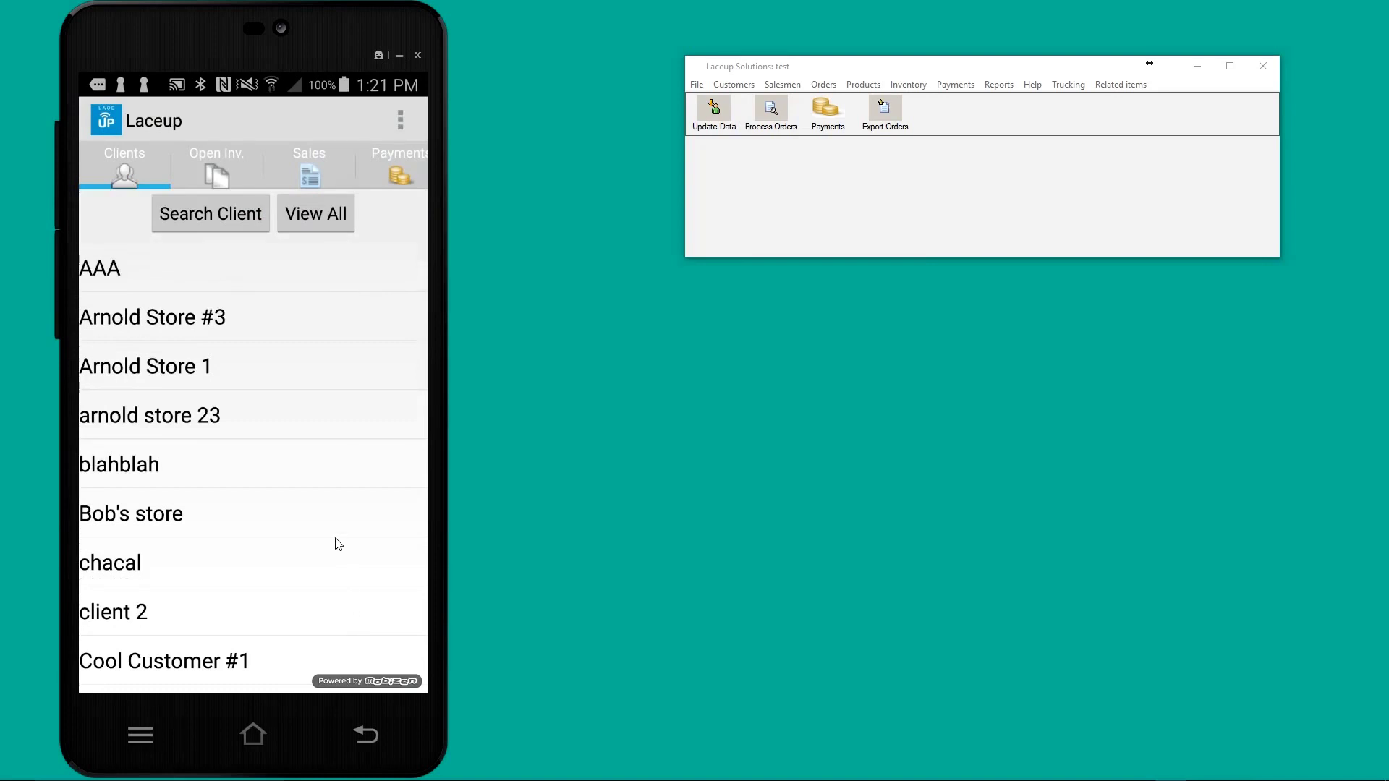
click(263, 280)
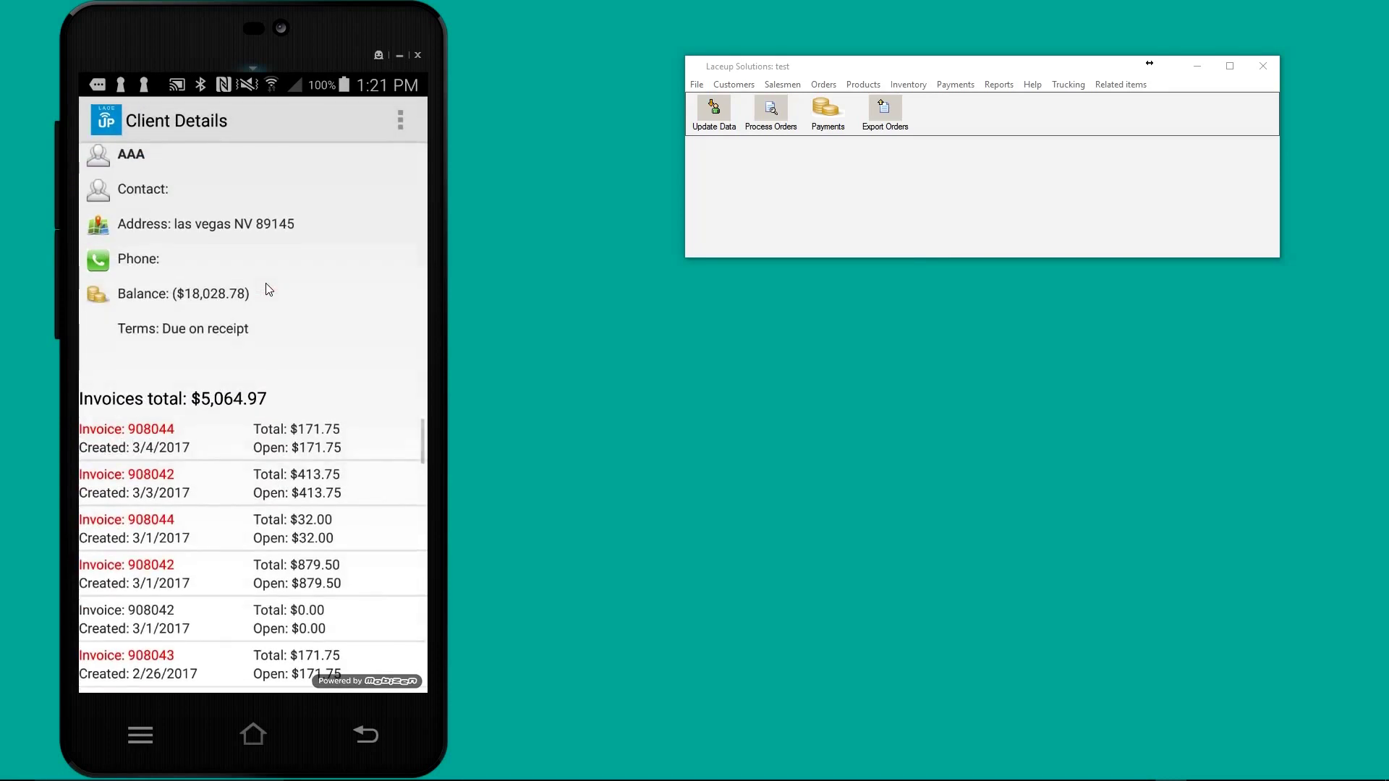
key(Menu)
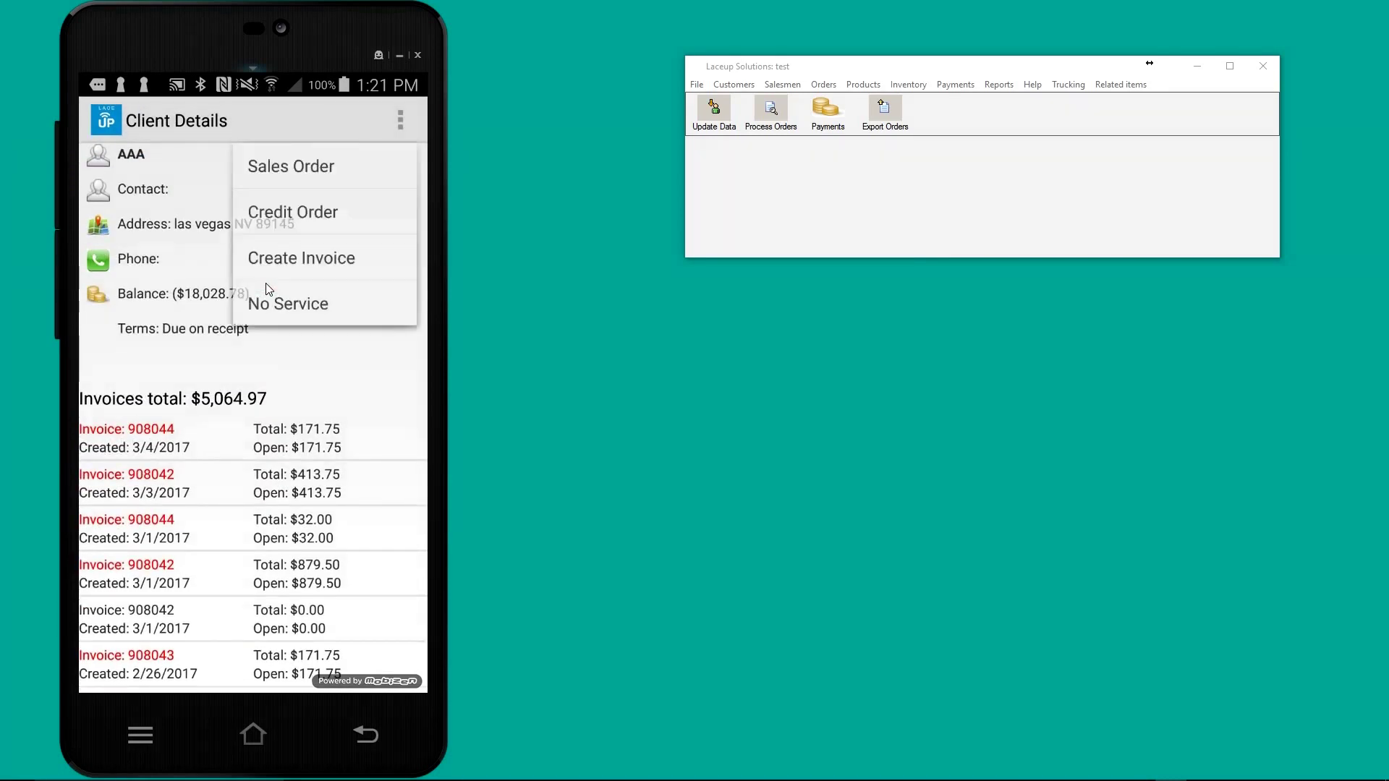
click(266, 284)
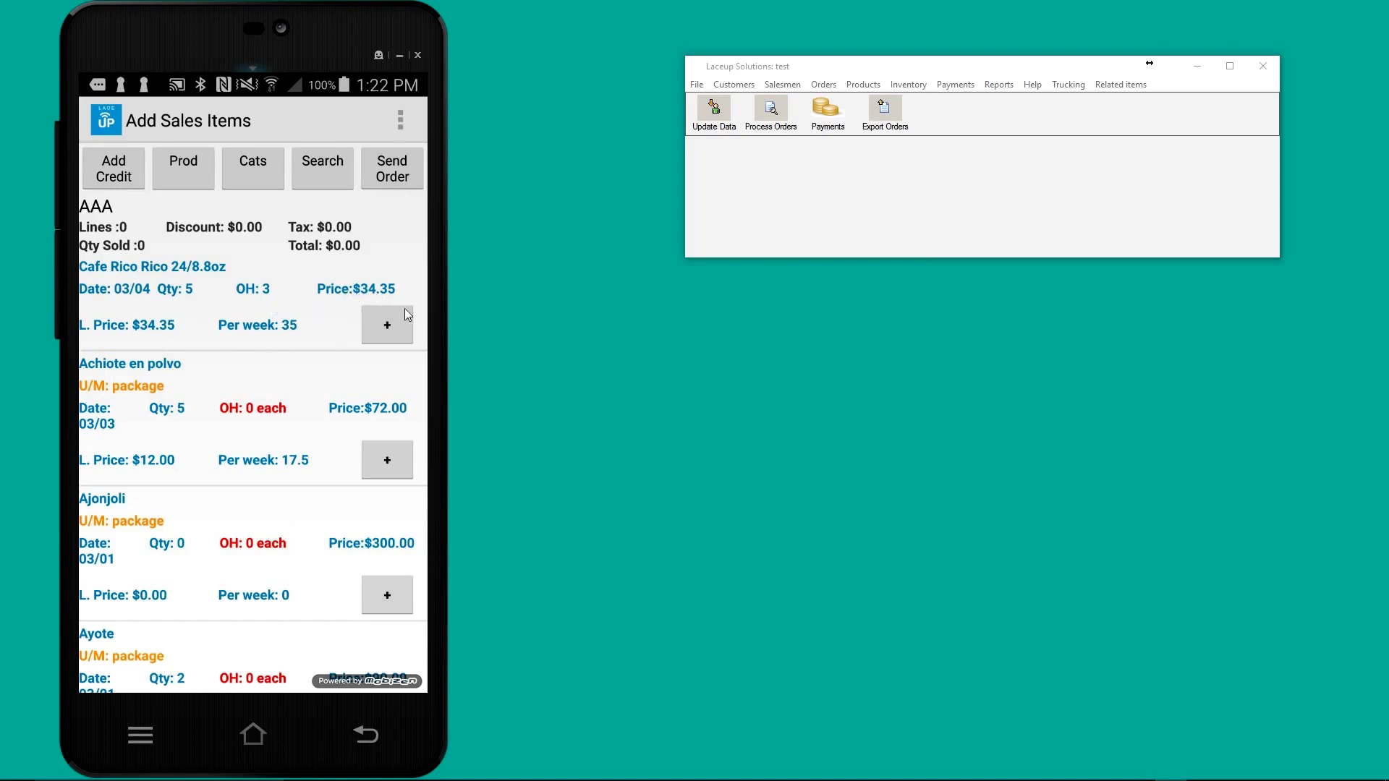
Step: Add 5 Cafe Rico Rico, 2 Achiote en polvo and 5 Native Pride Menthol Smooth 100
click(408, 327)
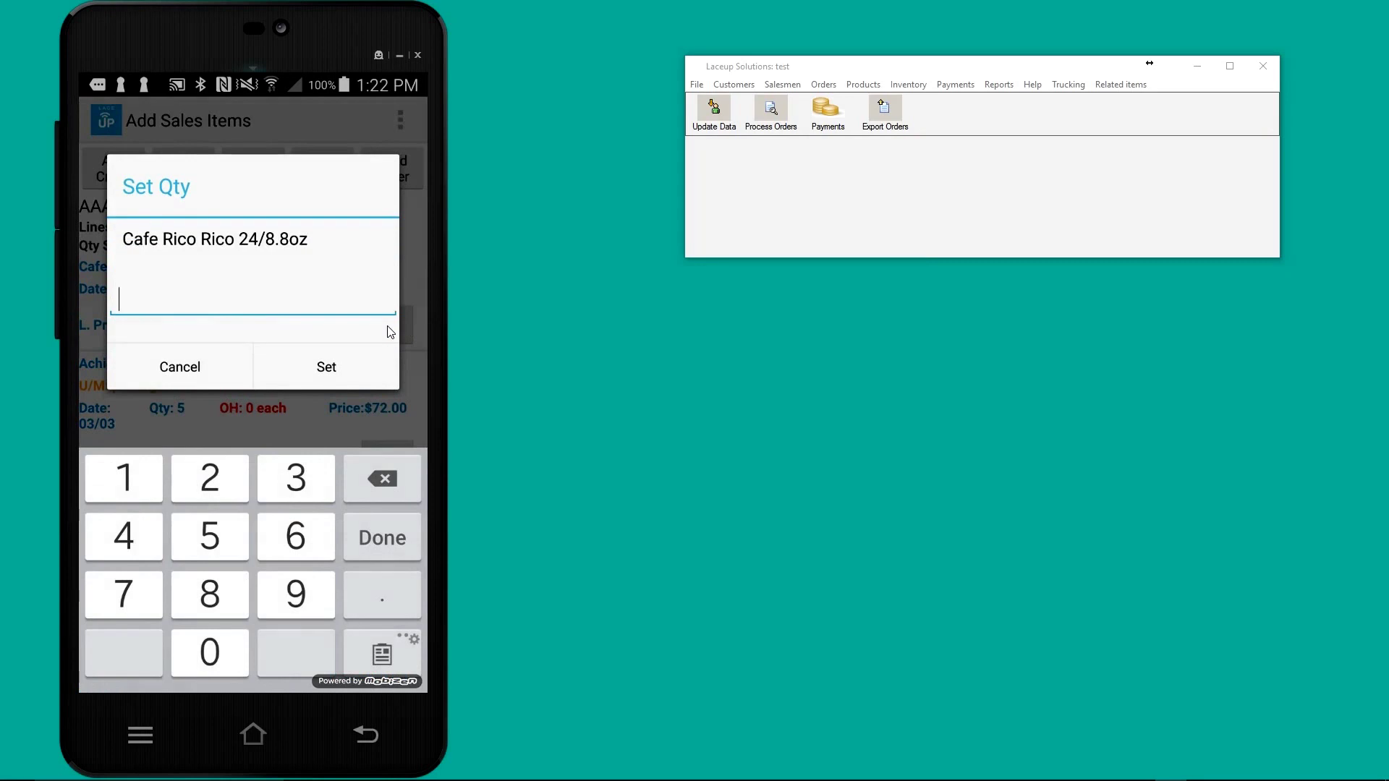
text(5)
click(355, 377)
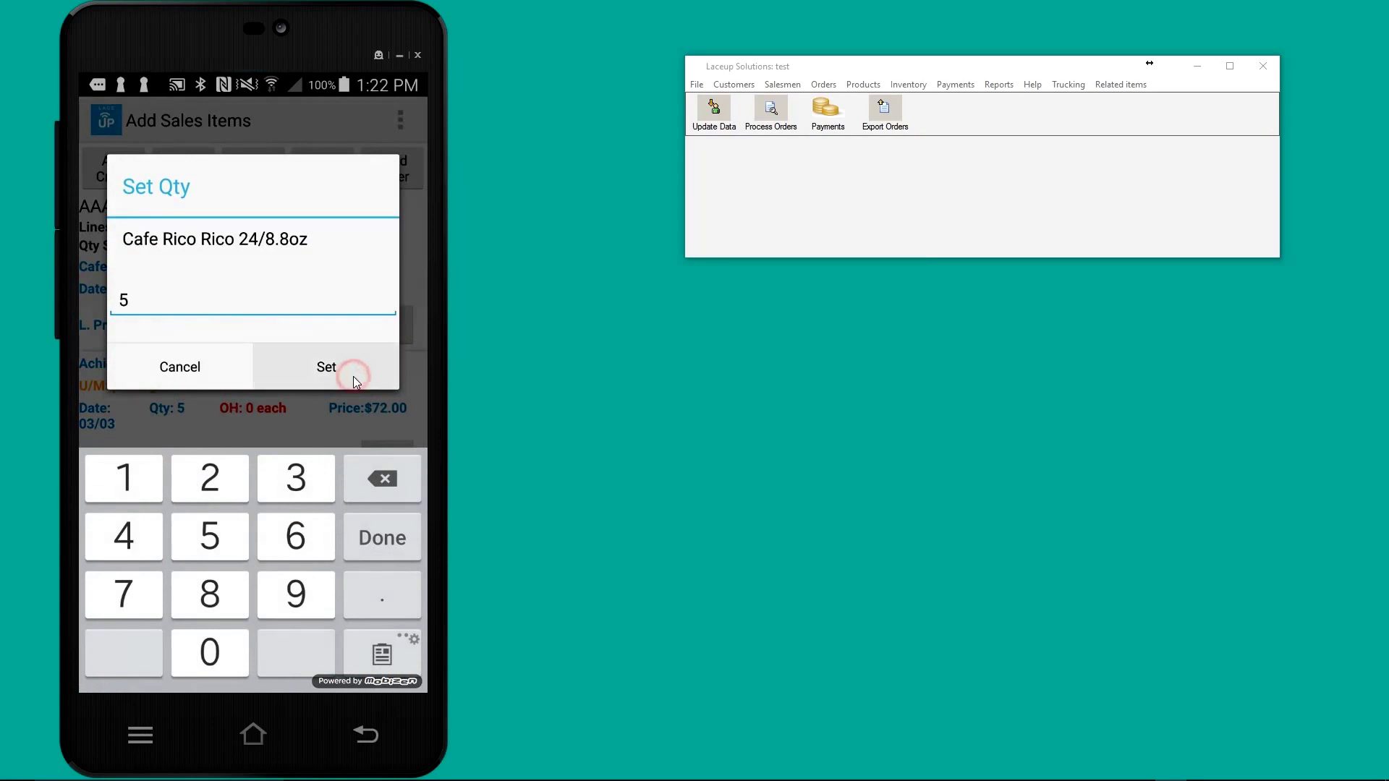
click(379, 467)
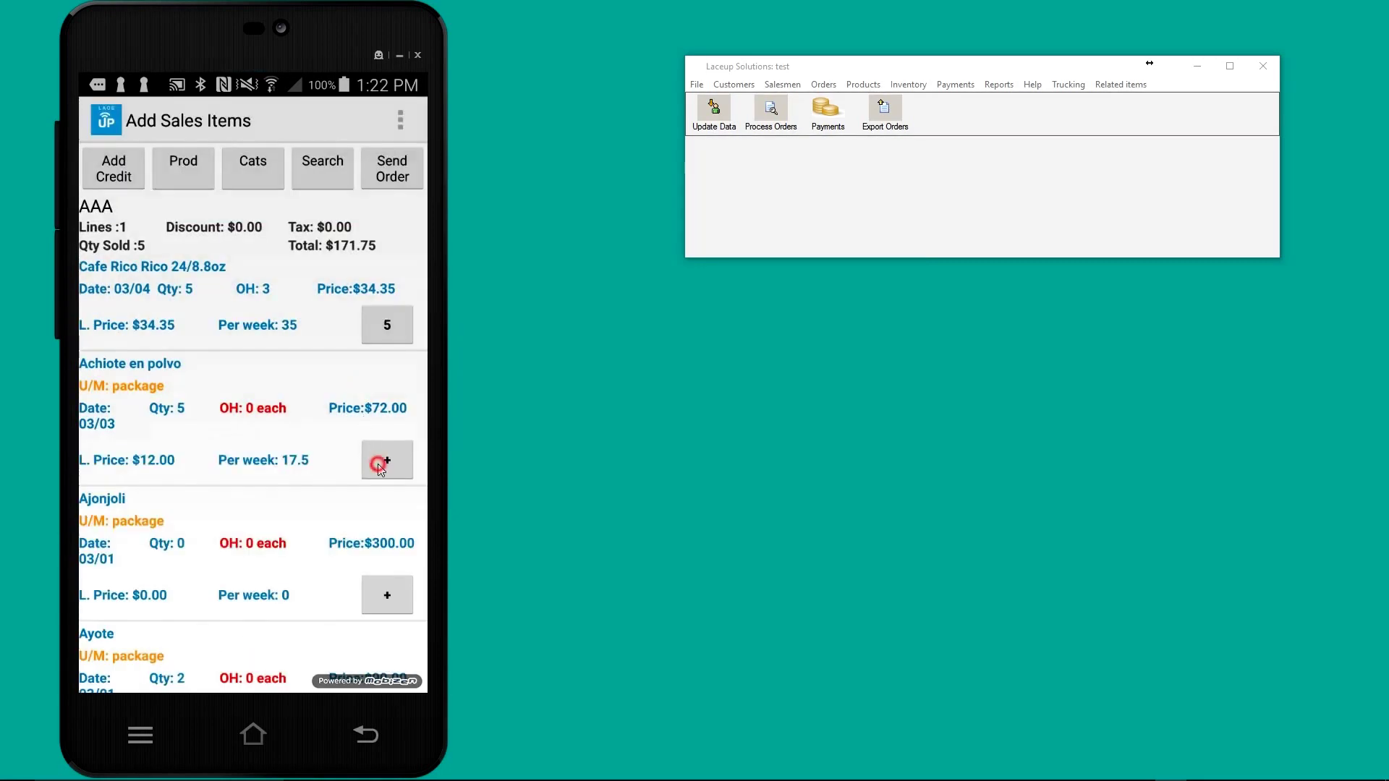
text(2)
click(346, 378)
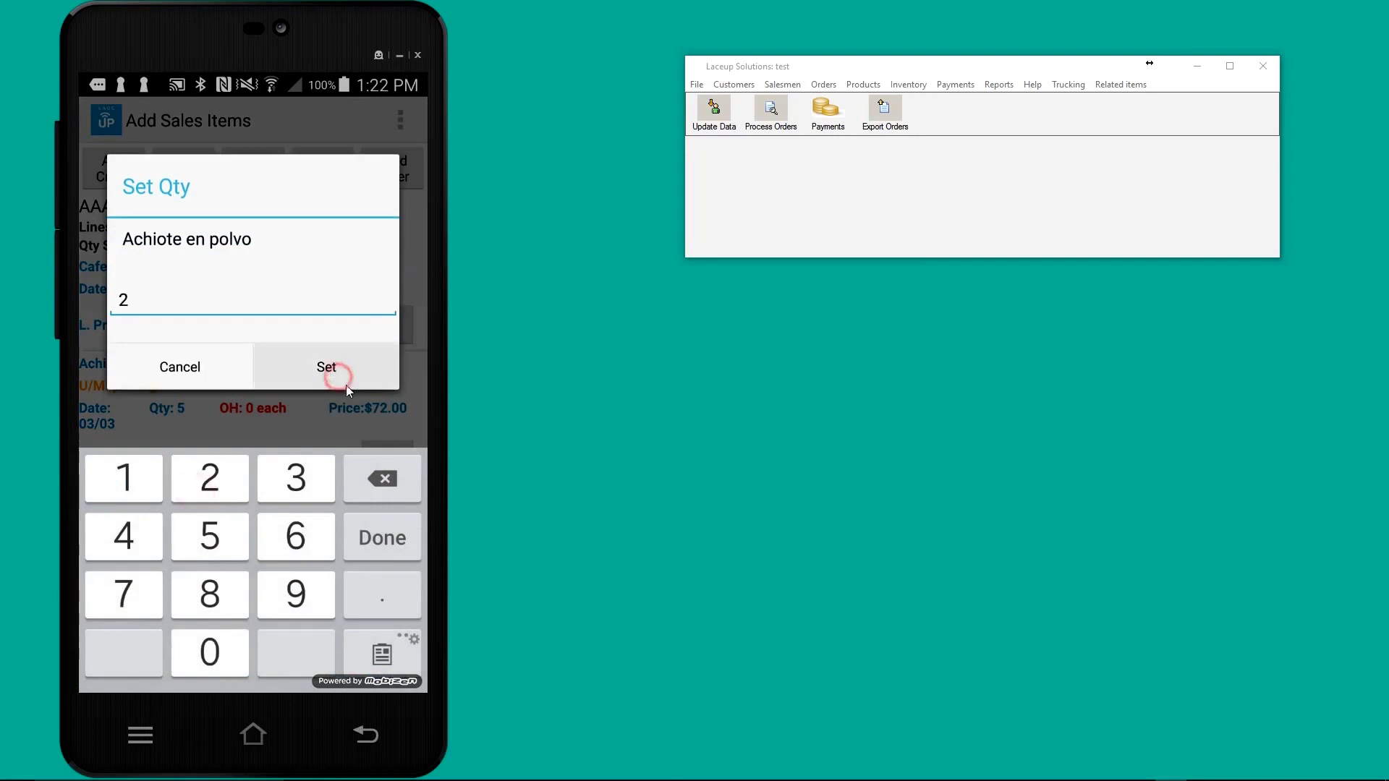
drag(340, 475, 350, 279)
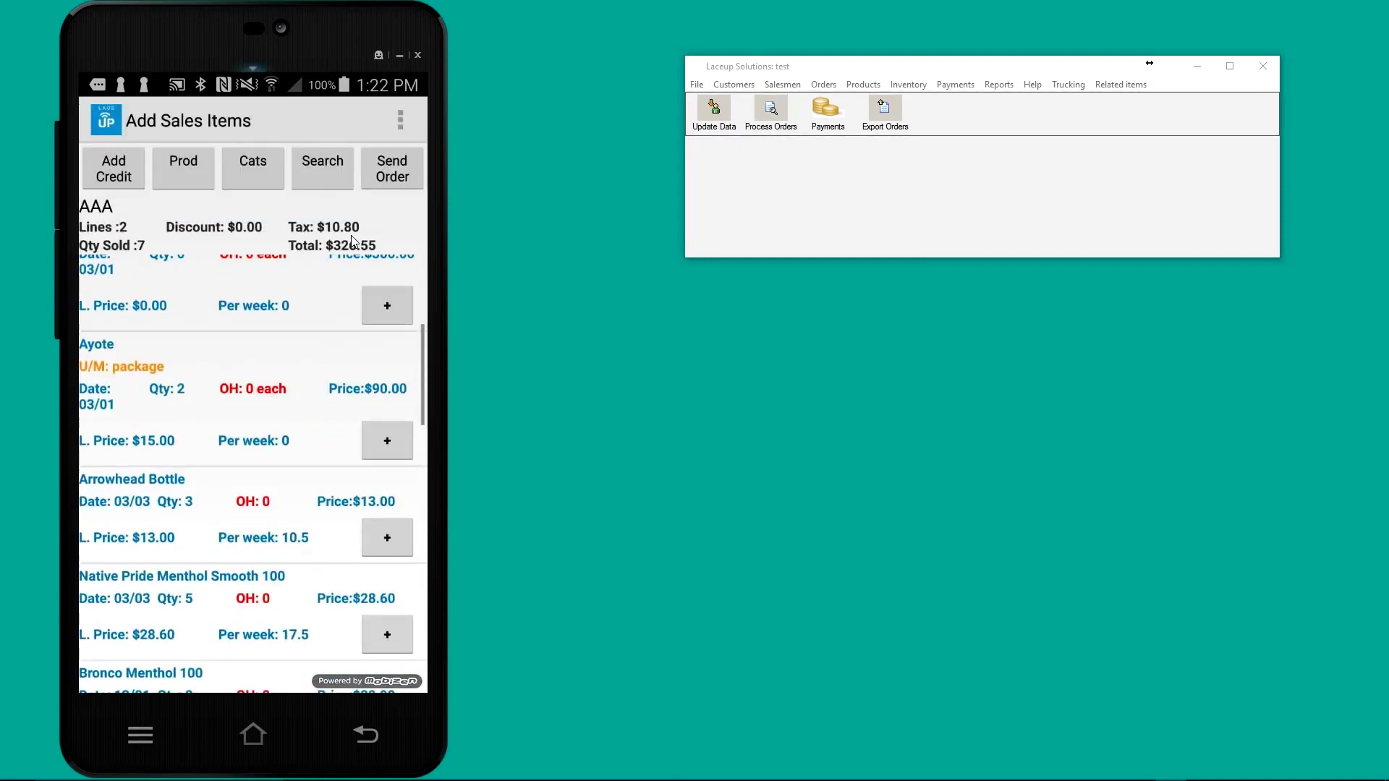
click(379, 621)
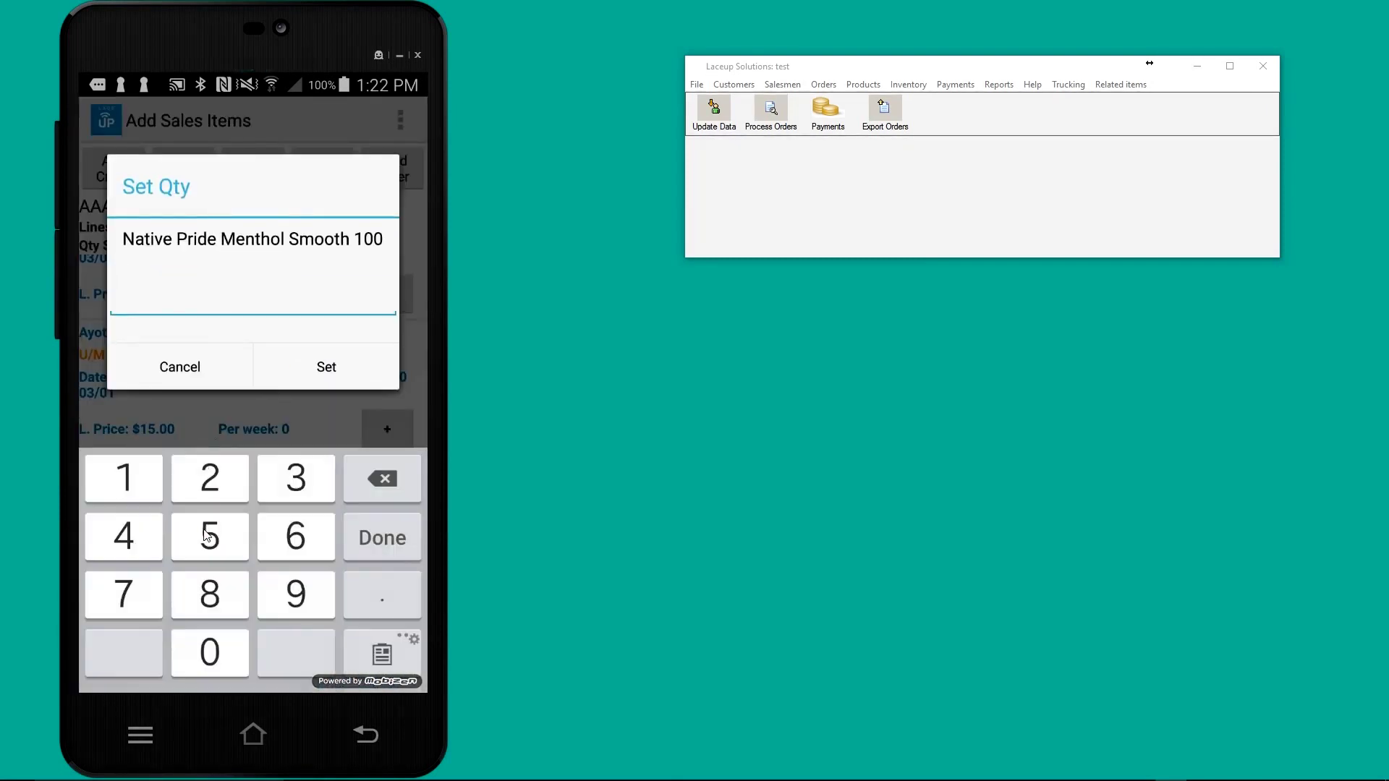
click(209, 535)
click(319, 376)
drag(295, 297, 288, 632)
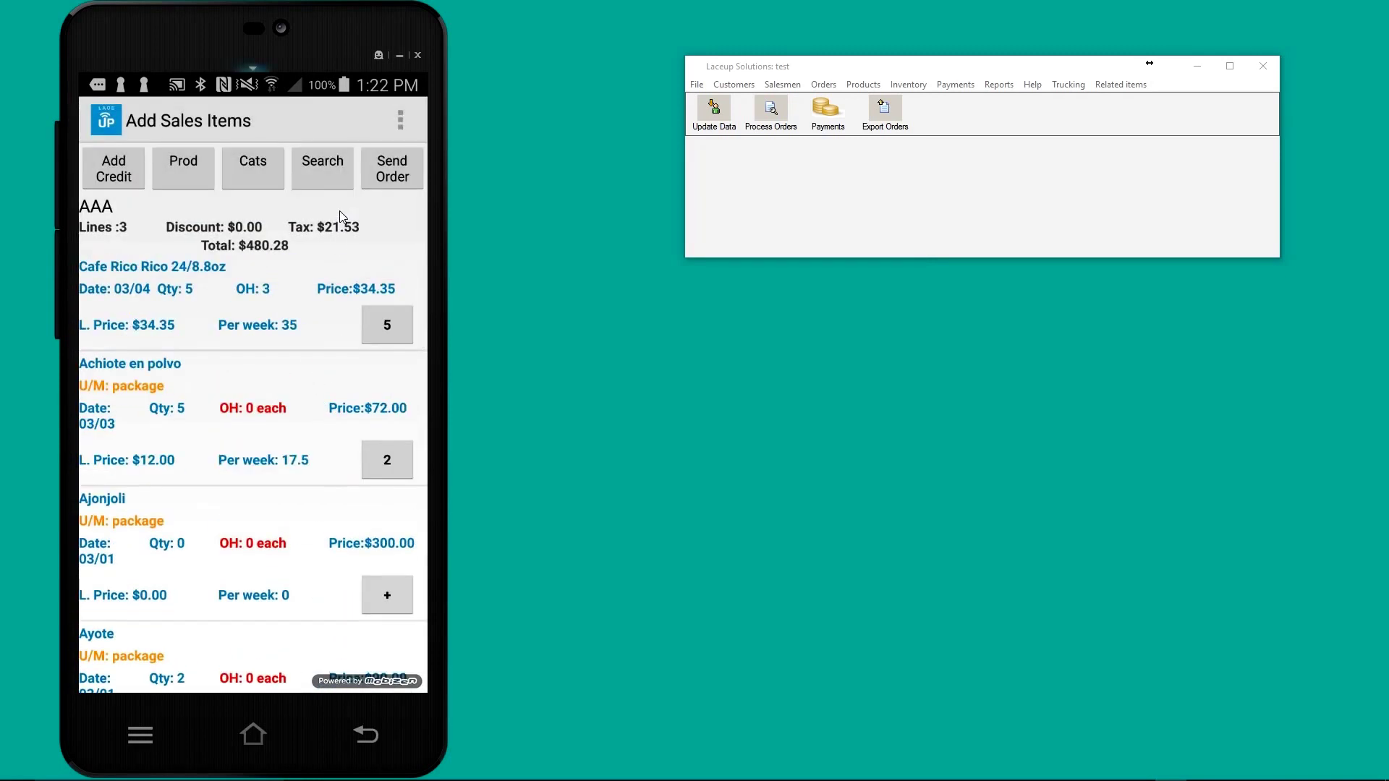
Step: Search products for 'cafe' and add one Cafe Quisqueya 8.8 oz to the order
click(332, 178)
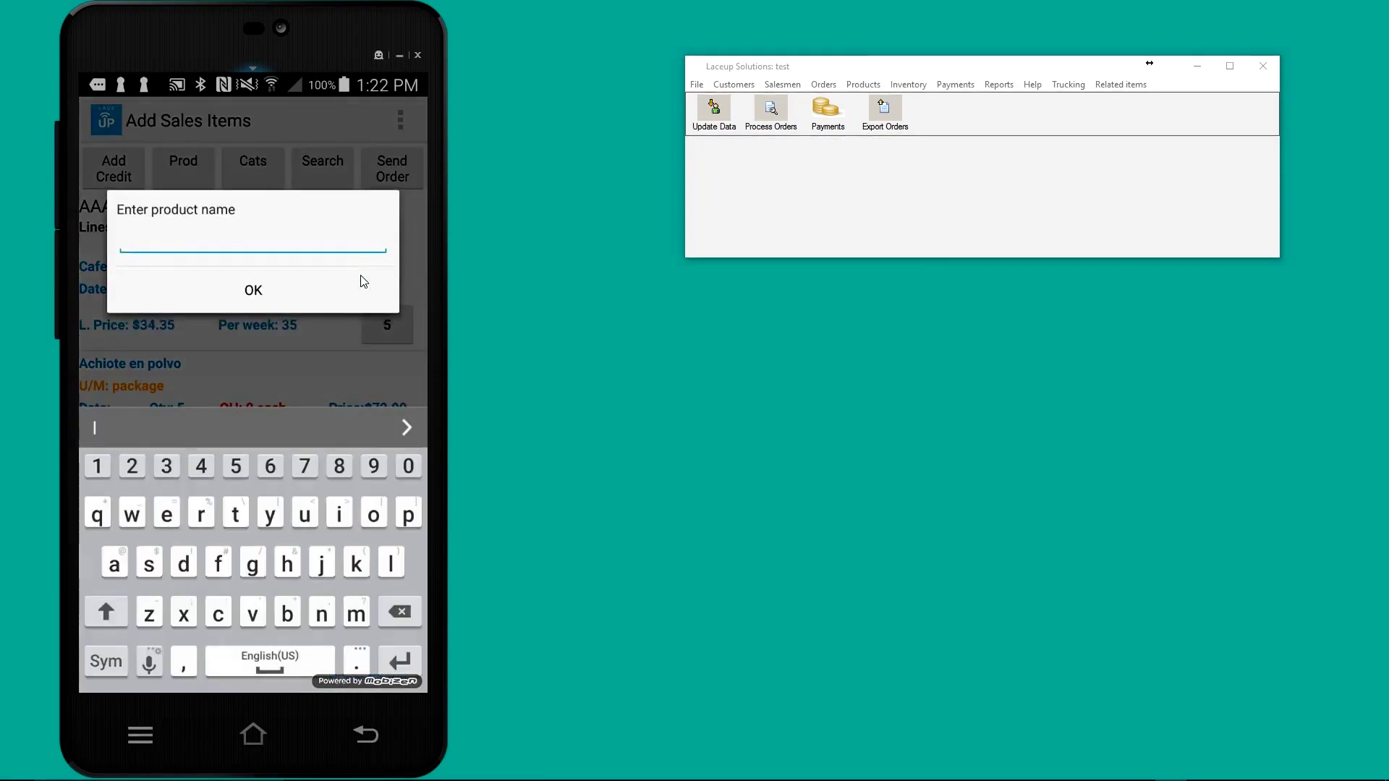
text(cafe)
click(363, 281)
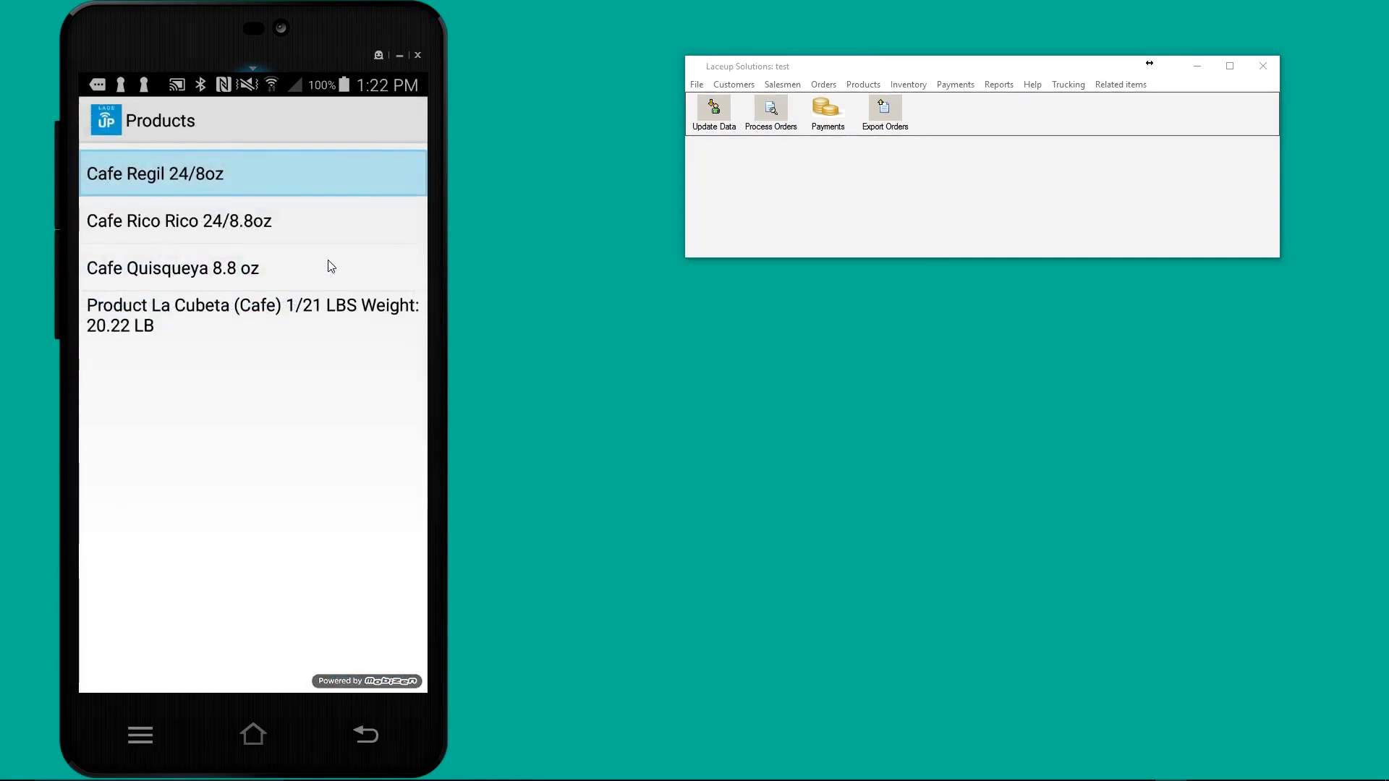
click(309, 265)
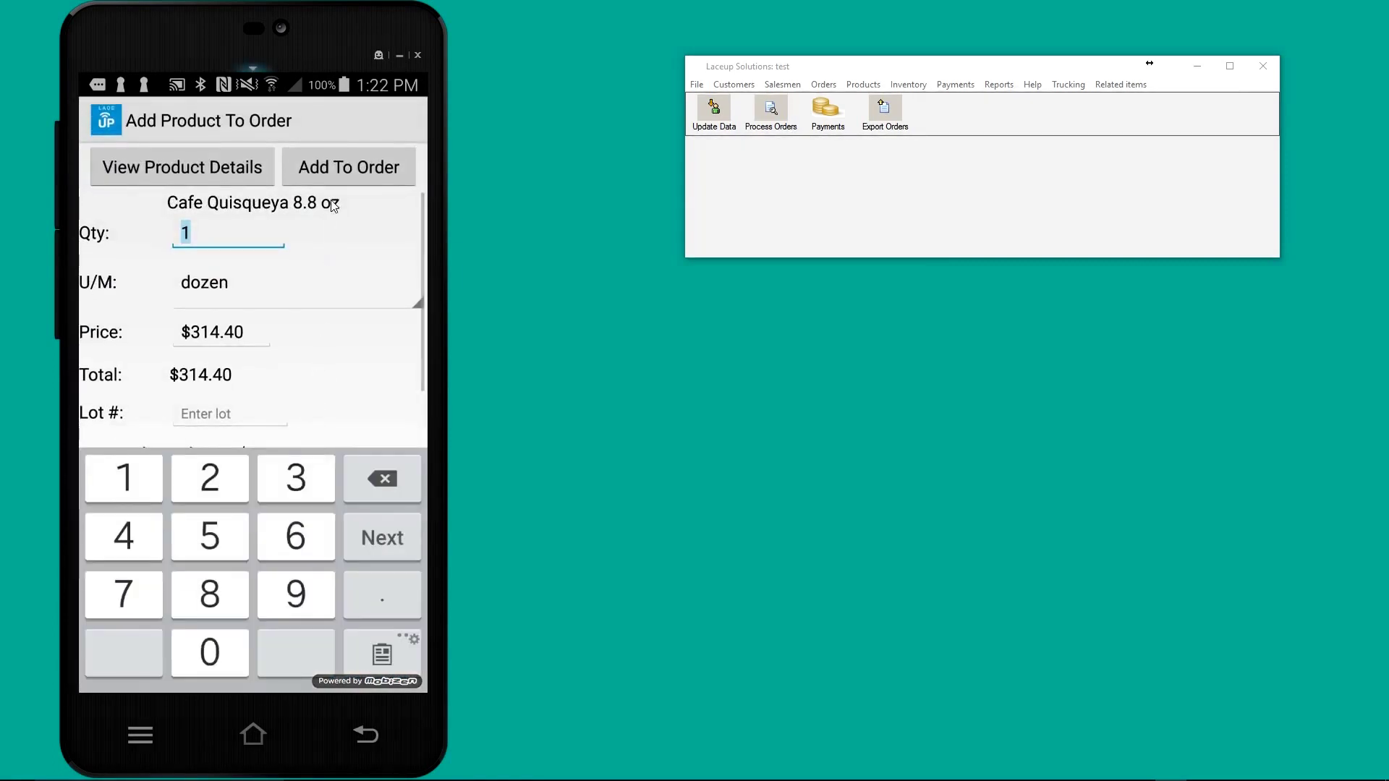
click(332, 171)
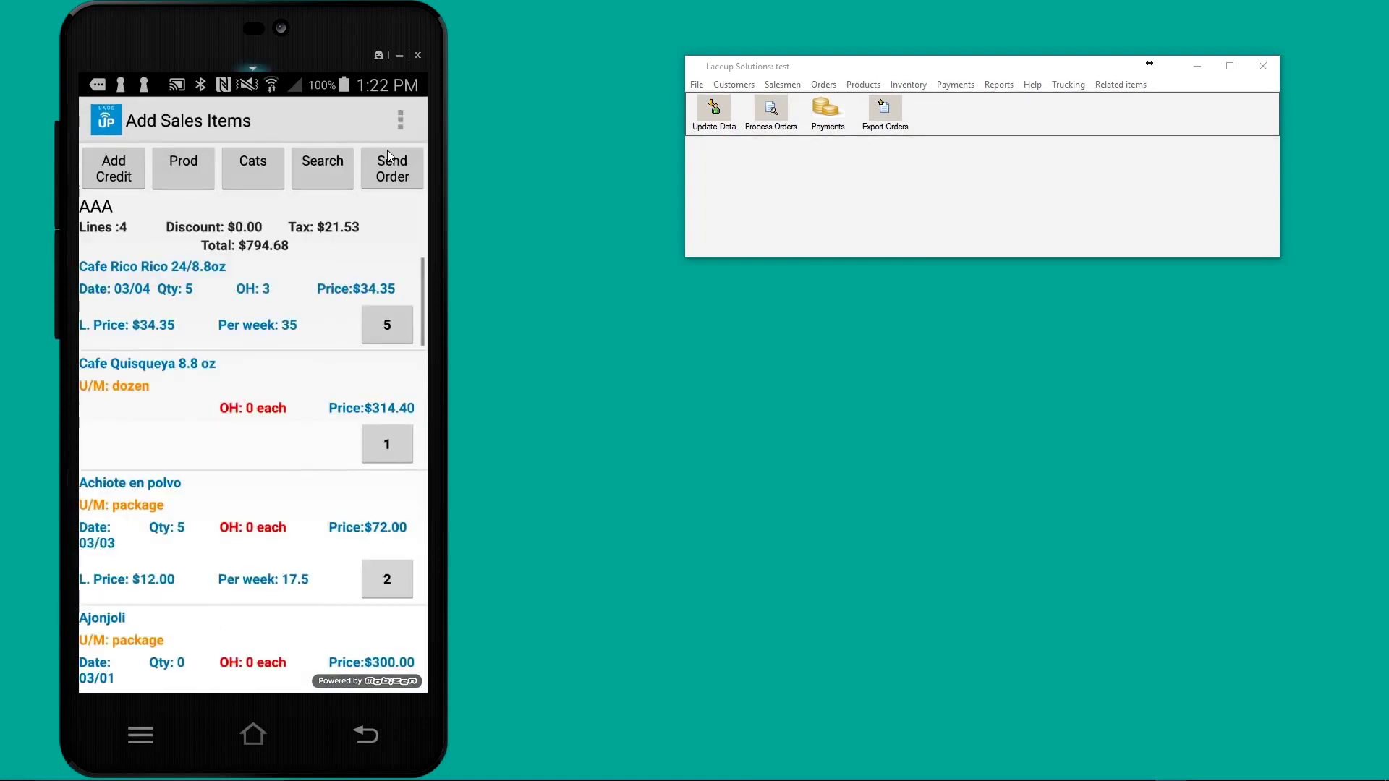
Step: Show only the order's added items and set its PO number to 12345
click(402, 122)
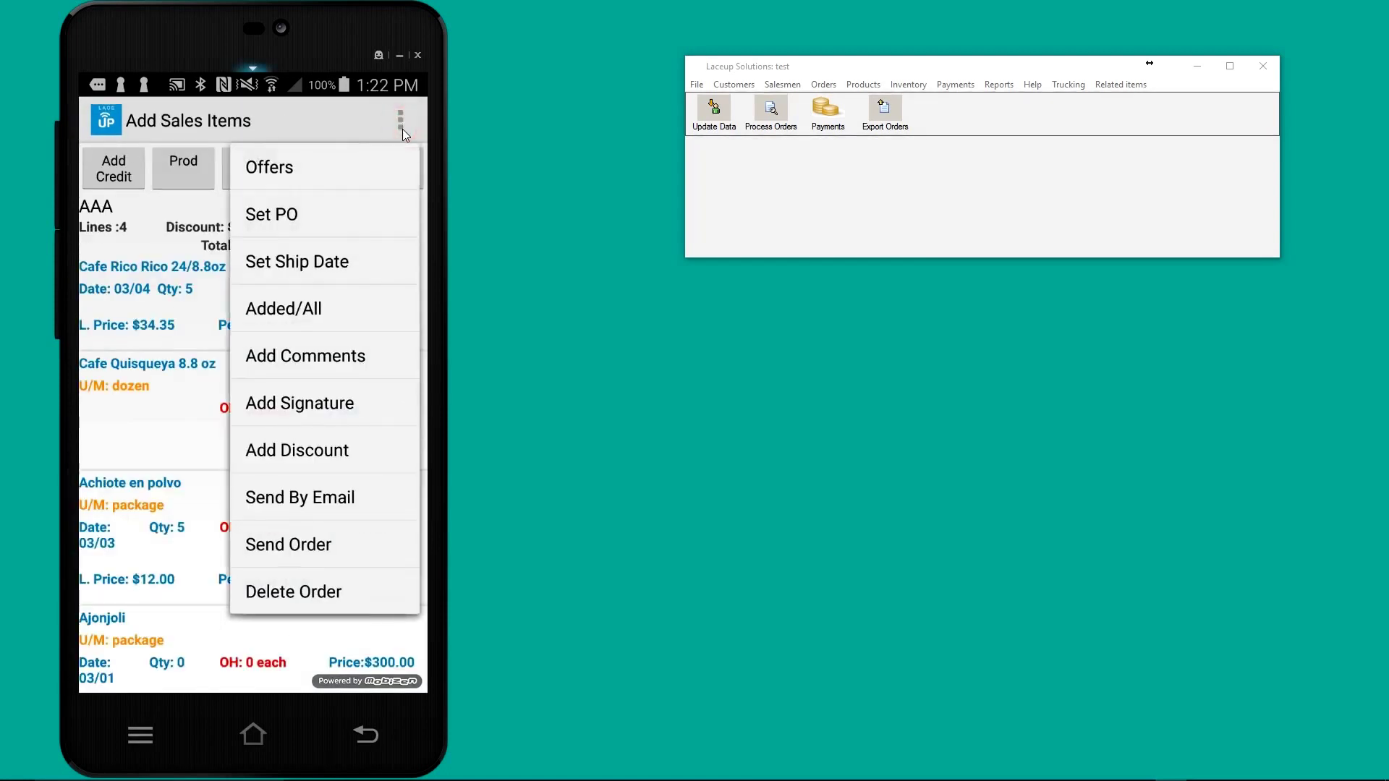
click(330, 311)
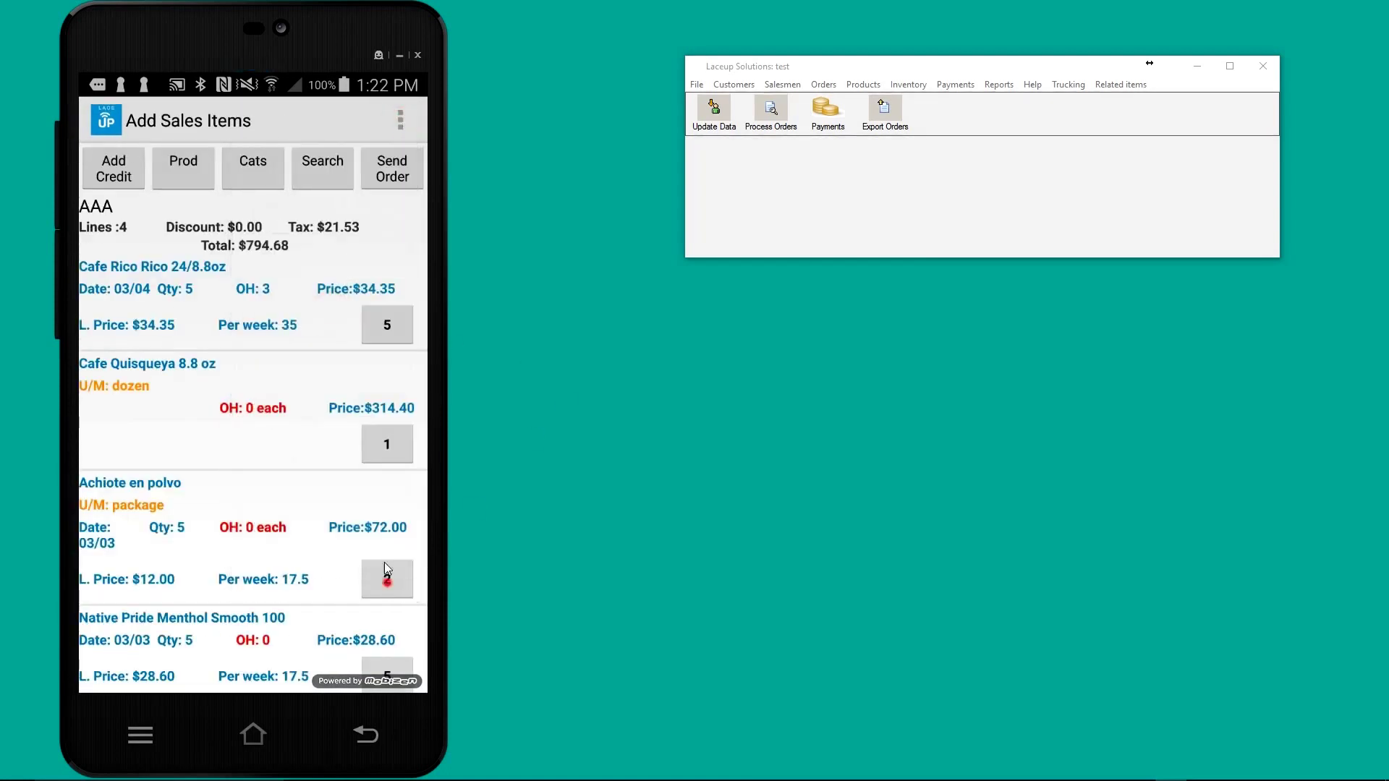
drag(386, 568, 375, 302)
click(402, 122)
click(362, 217)
click(217, 337)
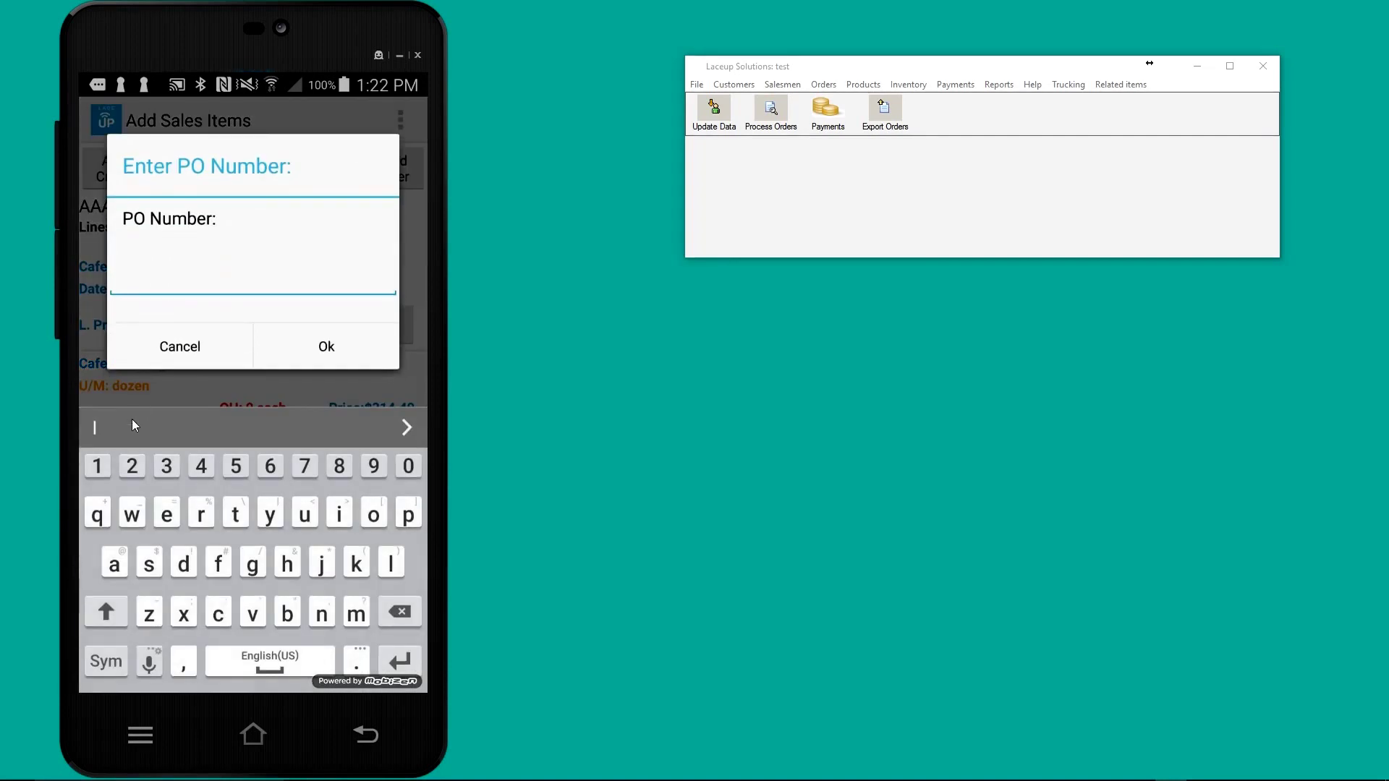
text(12345)
click(337, 340)
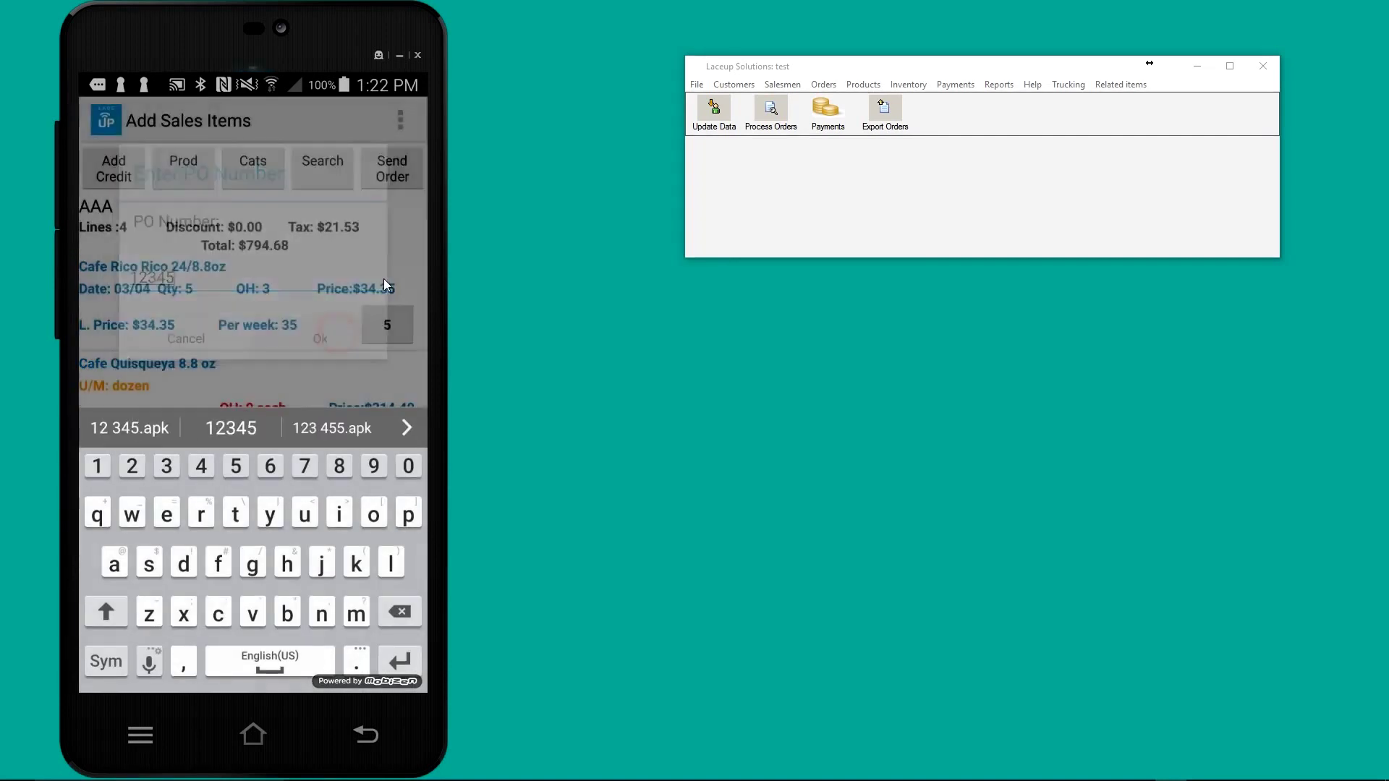
Step: Set the order's ship date to March 28, 2017
click(401, 122)
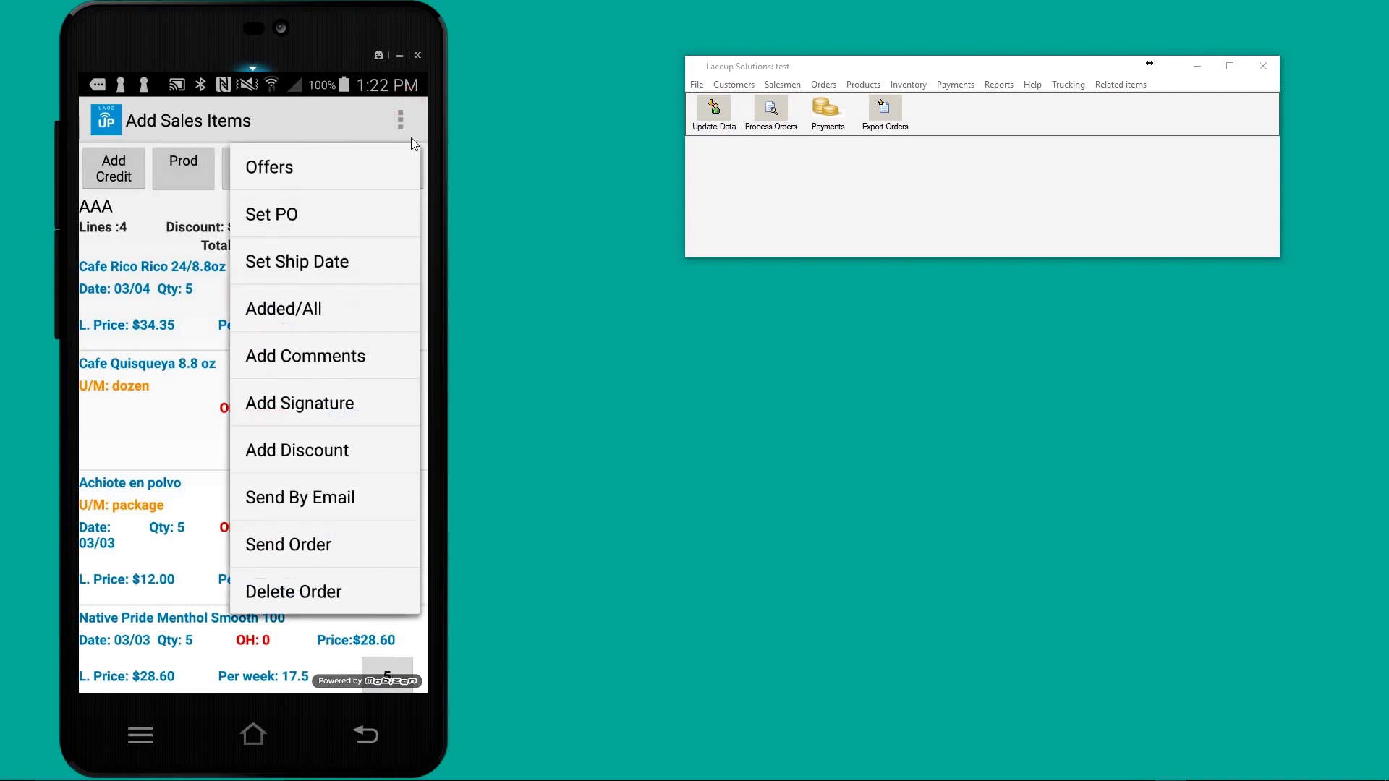
click(384, 269)
click(244, 420)
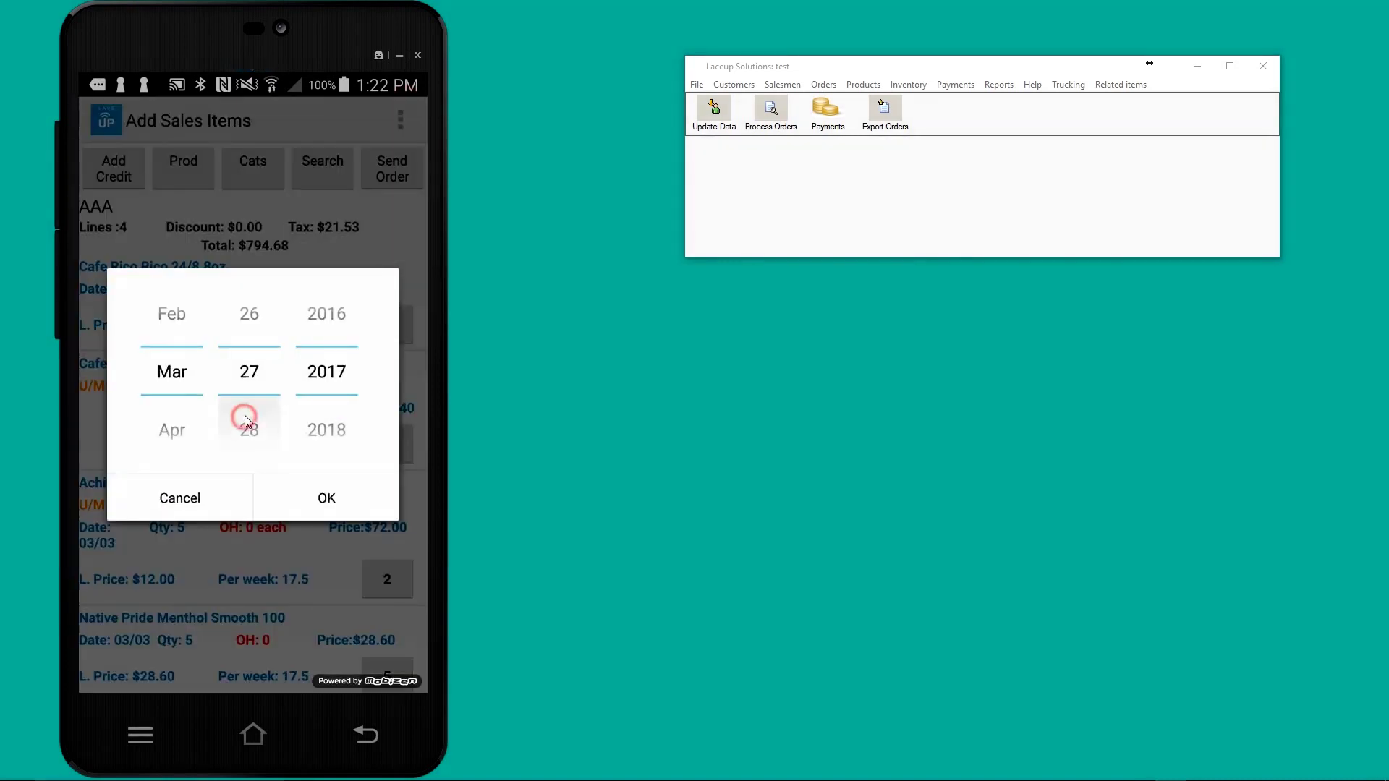
click(341, 505)
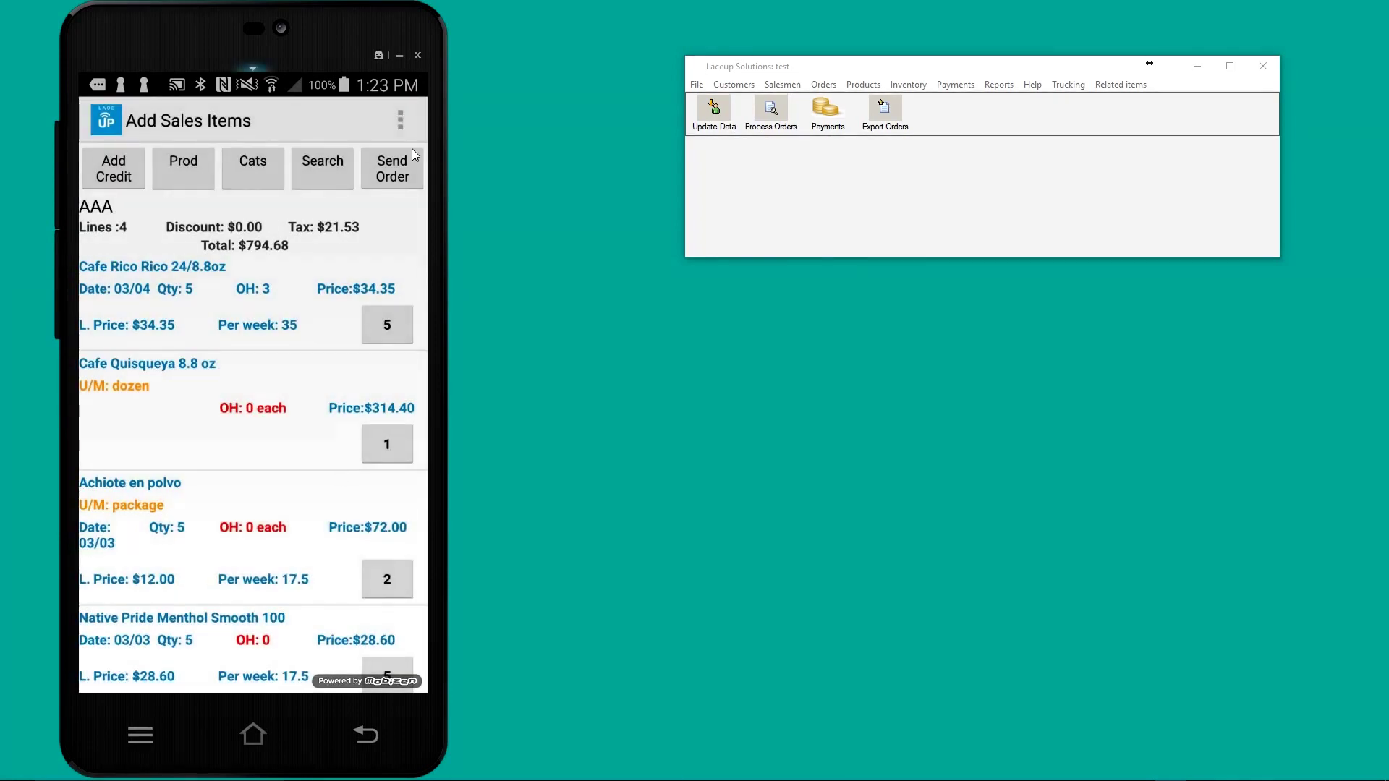
Step: Send AAA's order to the office and view it in the maximized desktop Orders List
click(408, 161)
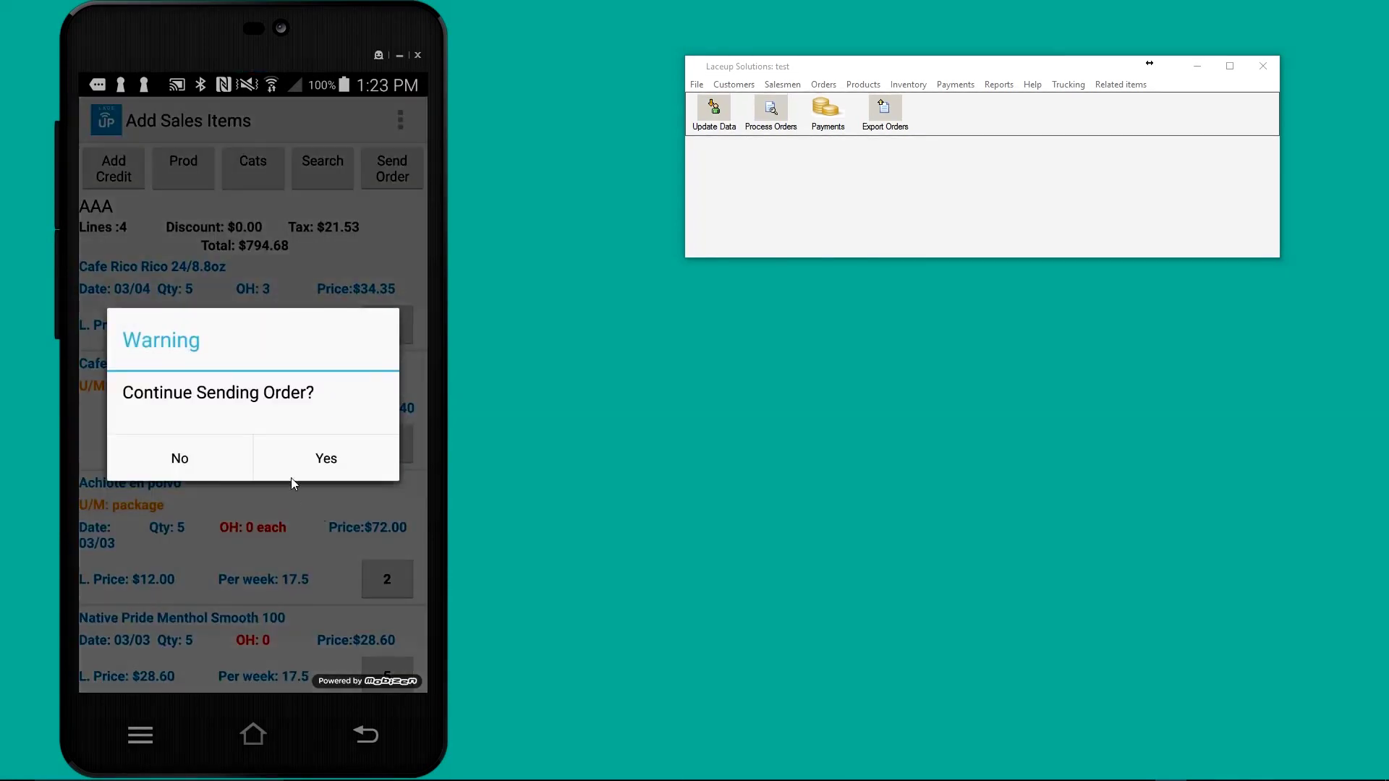
click(292, 467)
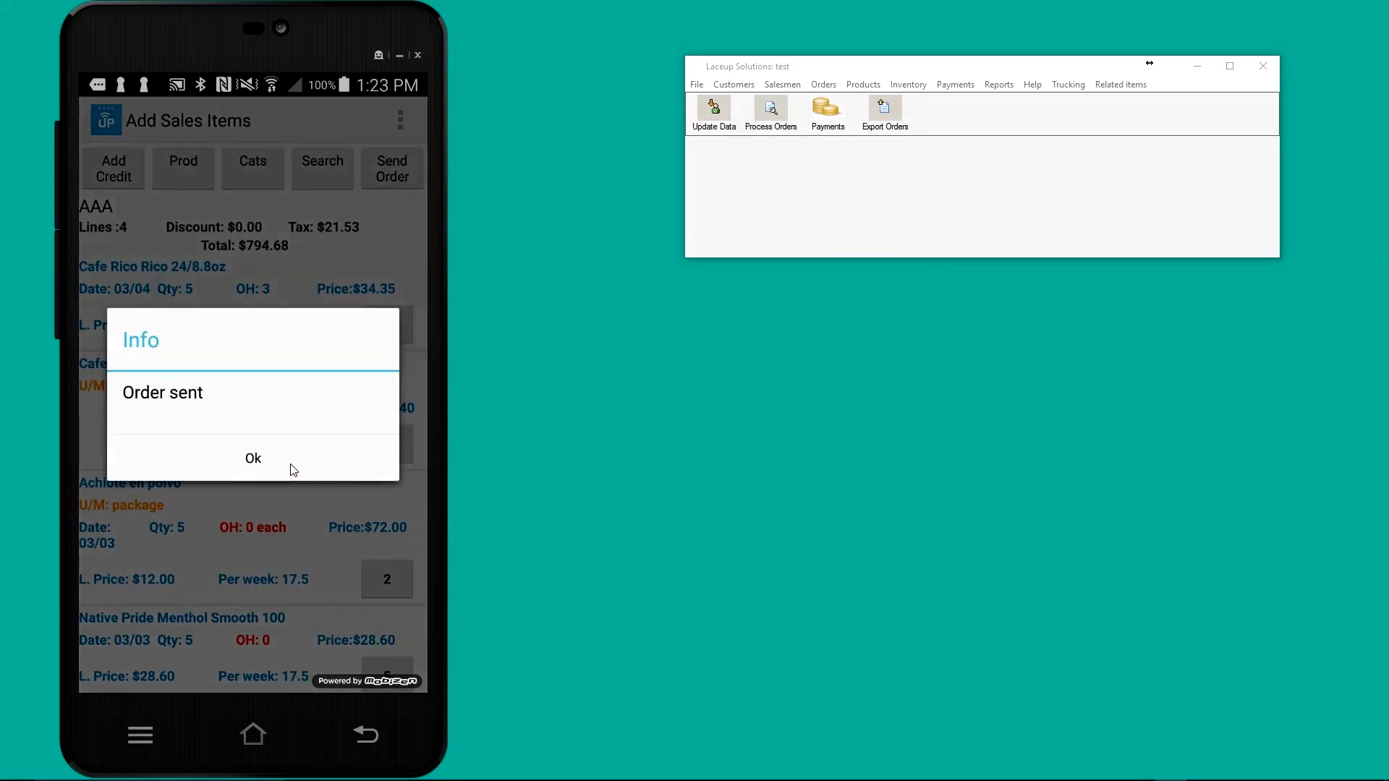
click(291, 464)
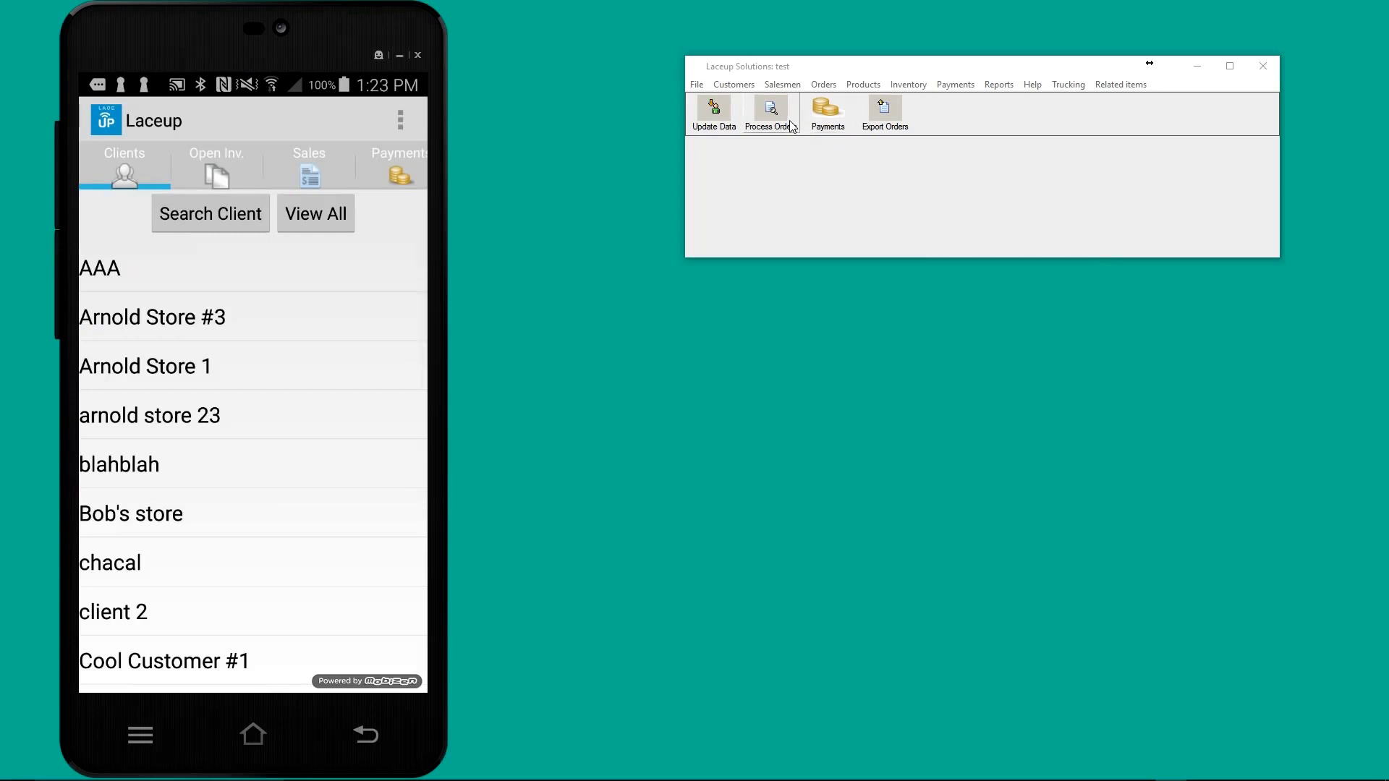
click(770, 114)
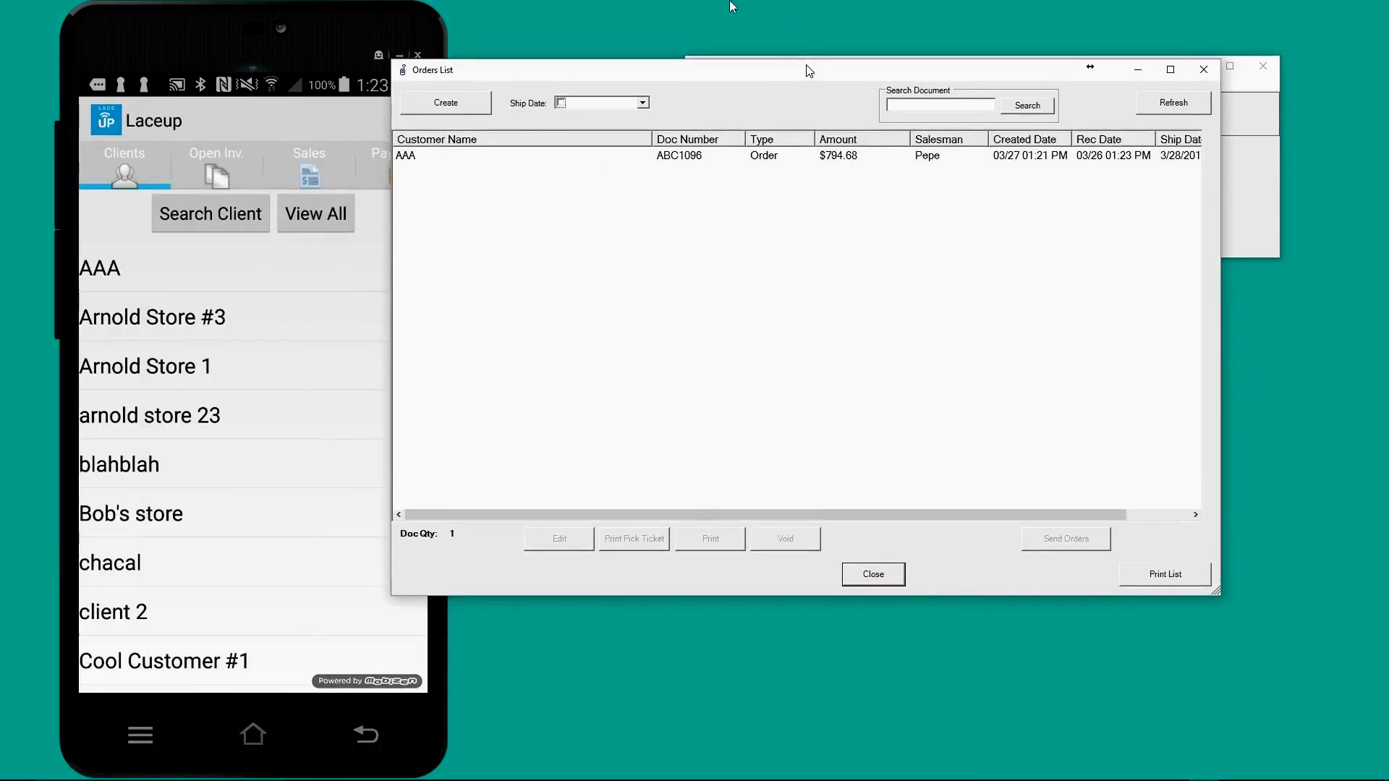
double_click(809, 70)
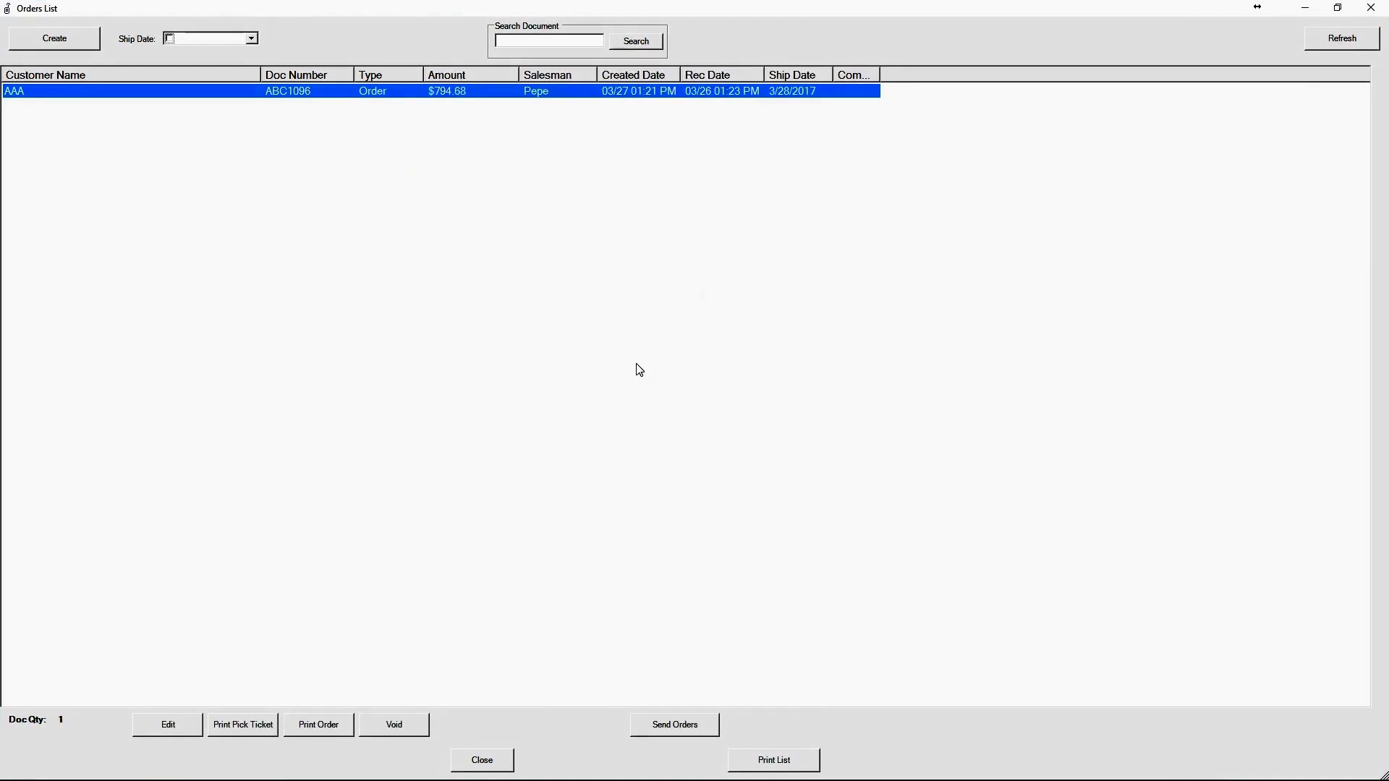
click(243, 725)
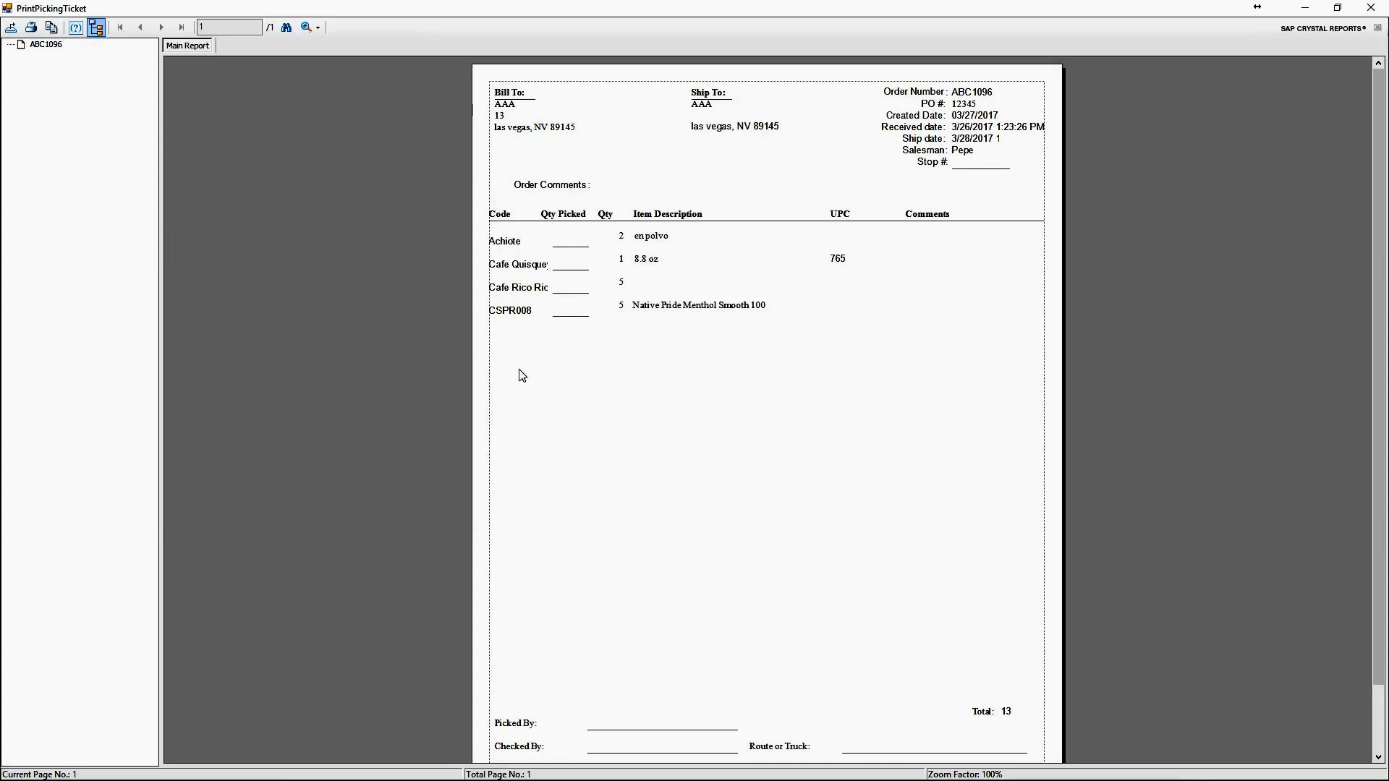
click(518, 241)
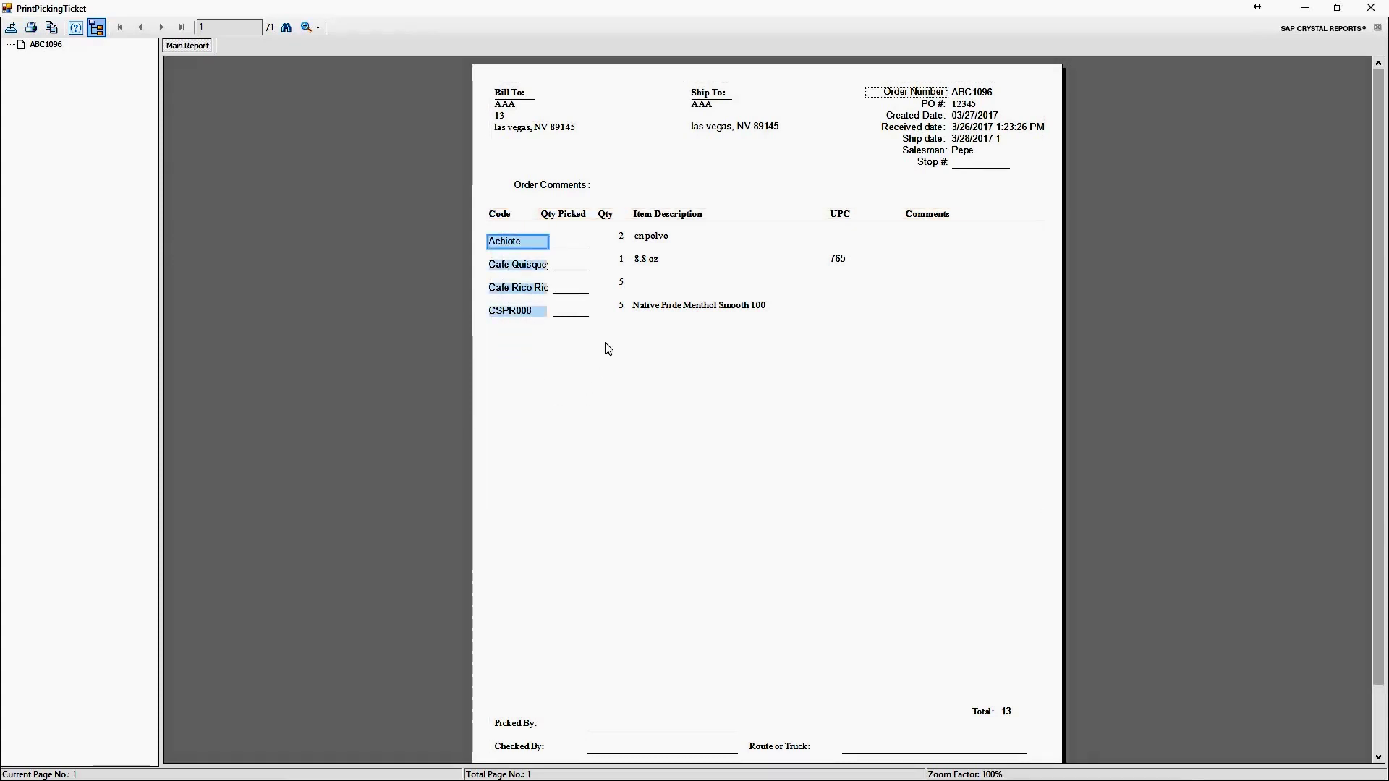
drag(637, 364, 607, 208)
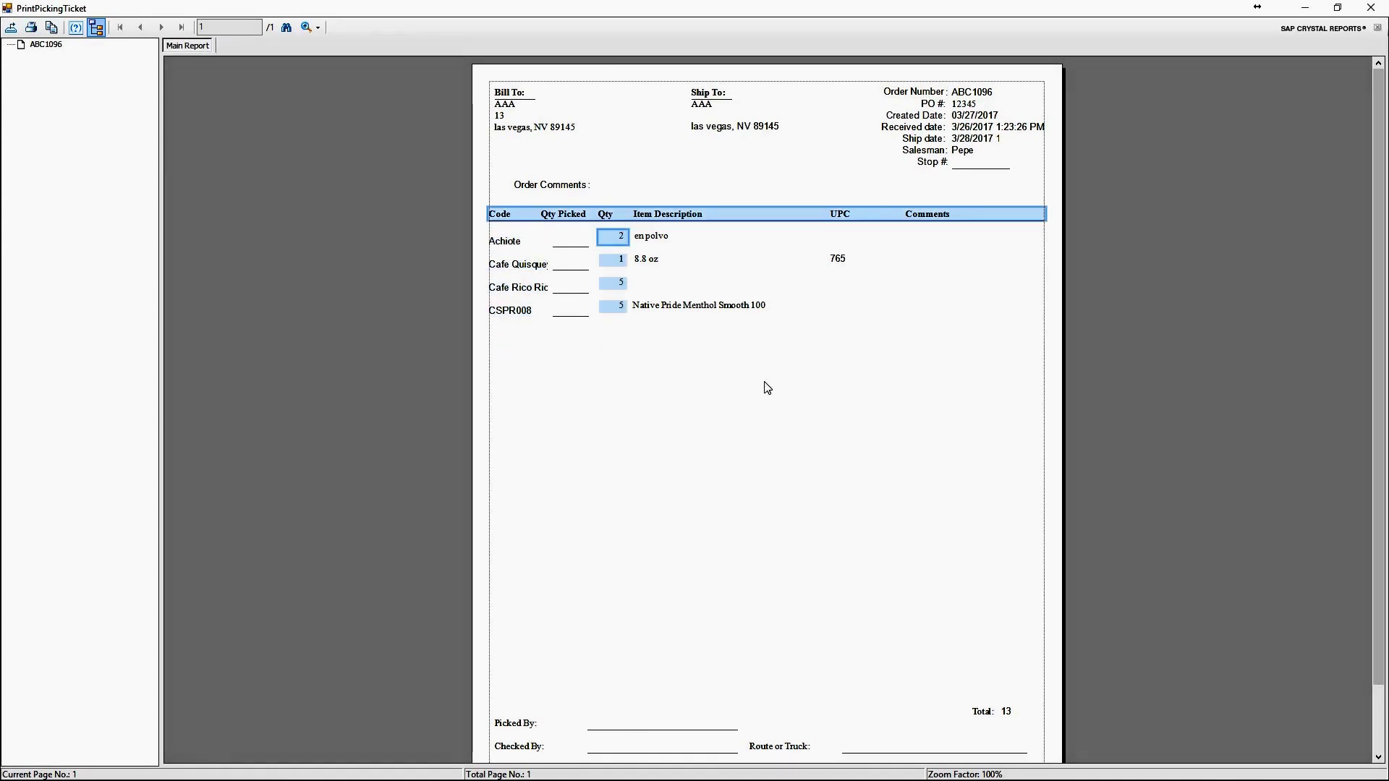
drag(768, 388, 637, 242)
click(664, 444)
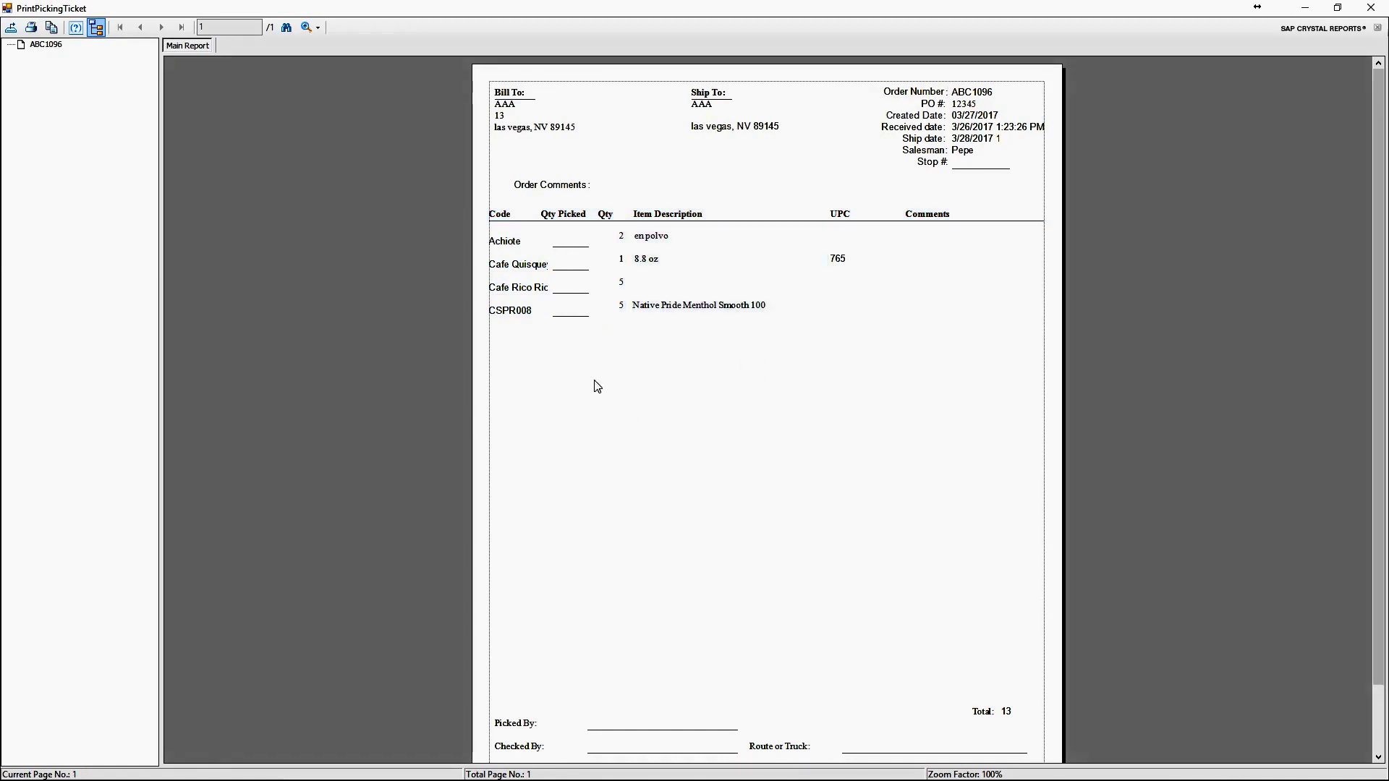
drag(596, 363, 550, 231)
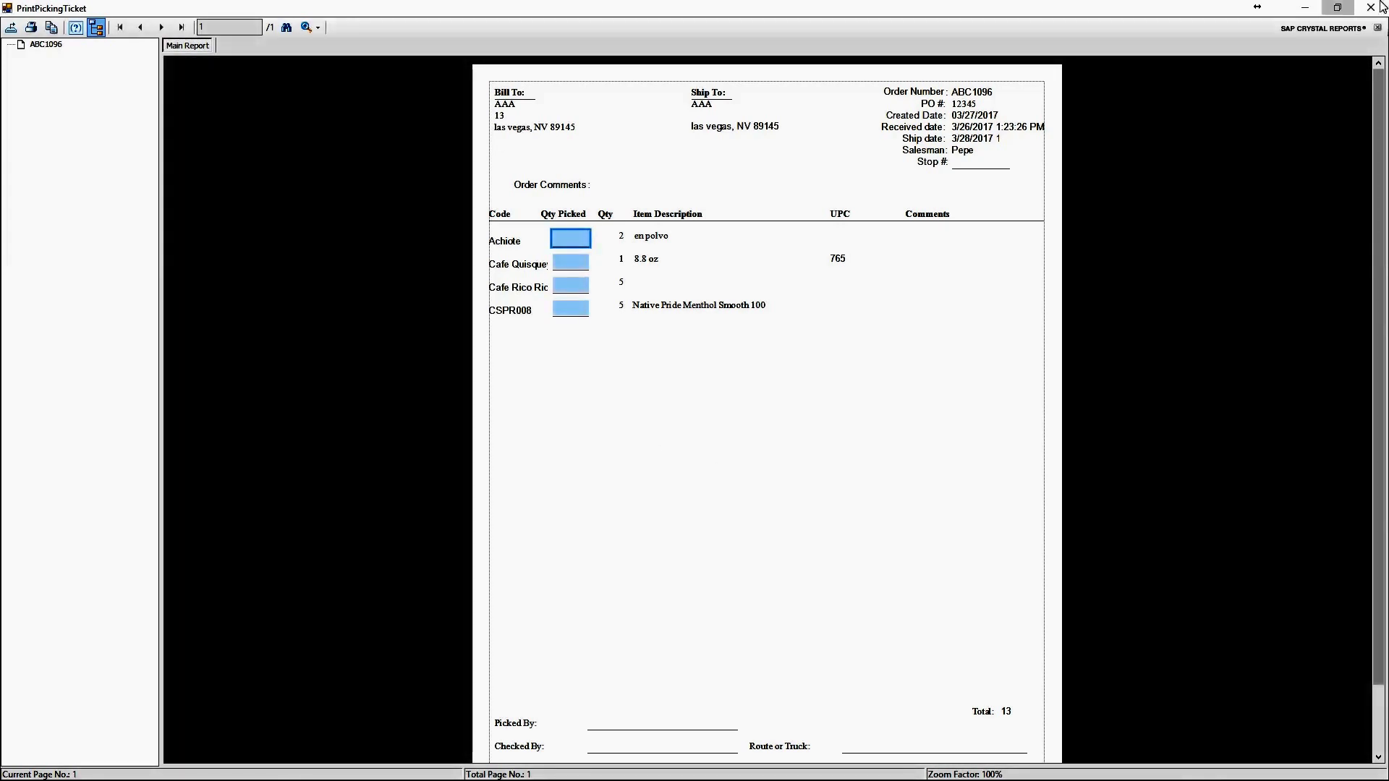
click(1382, 7)
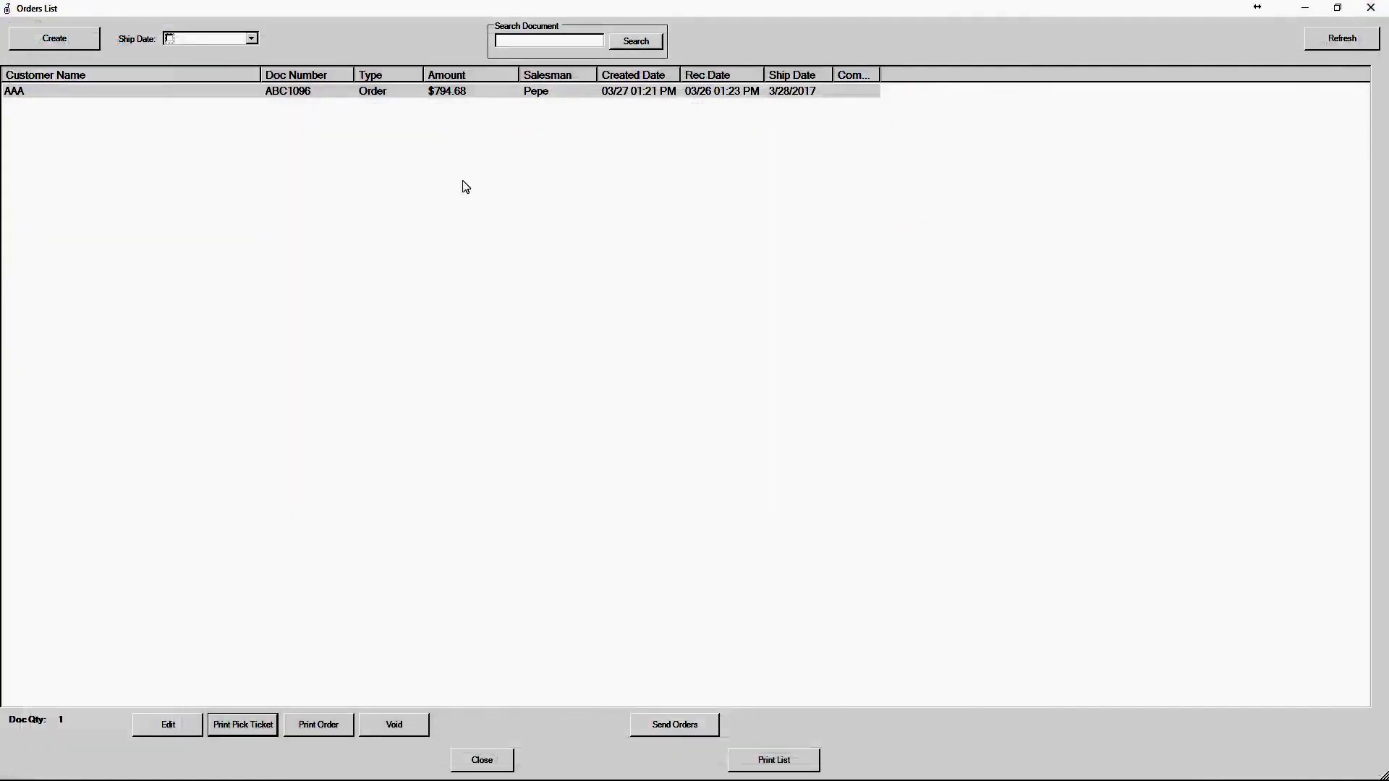
Step: Change the Cafe Rico Rico quantity on ABC1096 to 4 and save the order
double_click(489, 93)
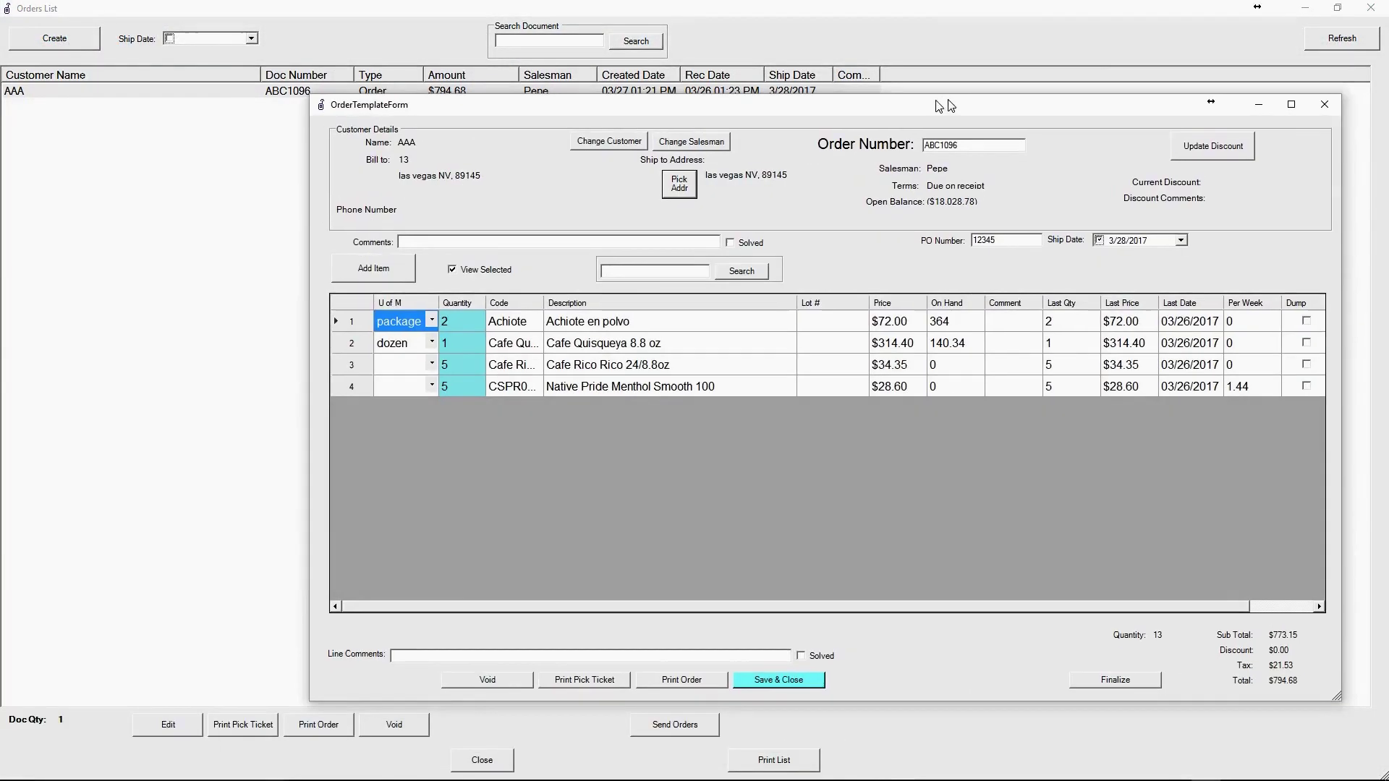
drag(941, 107, 932, 107)
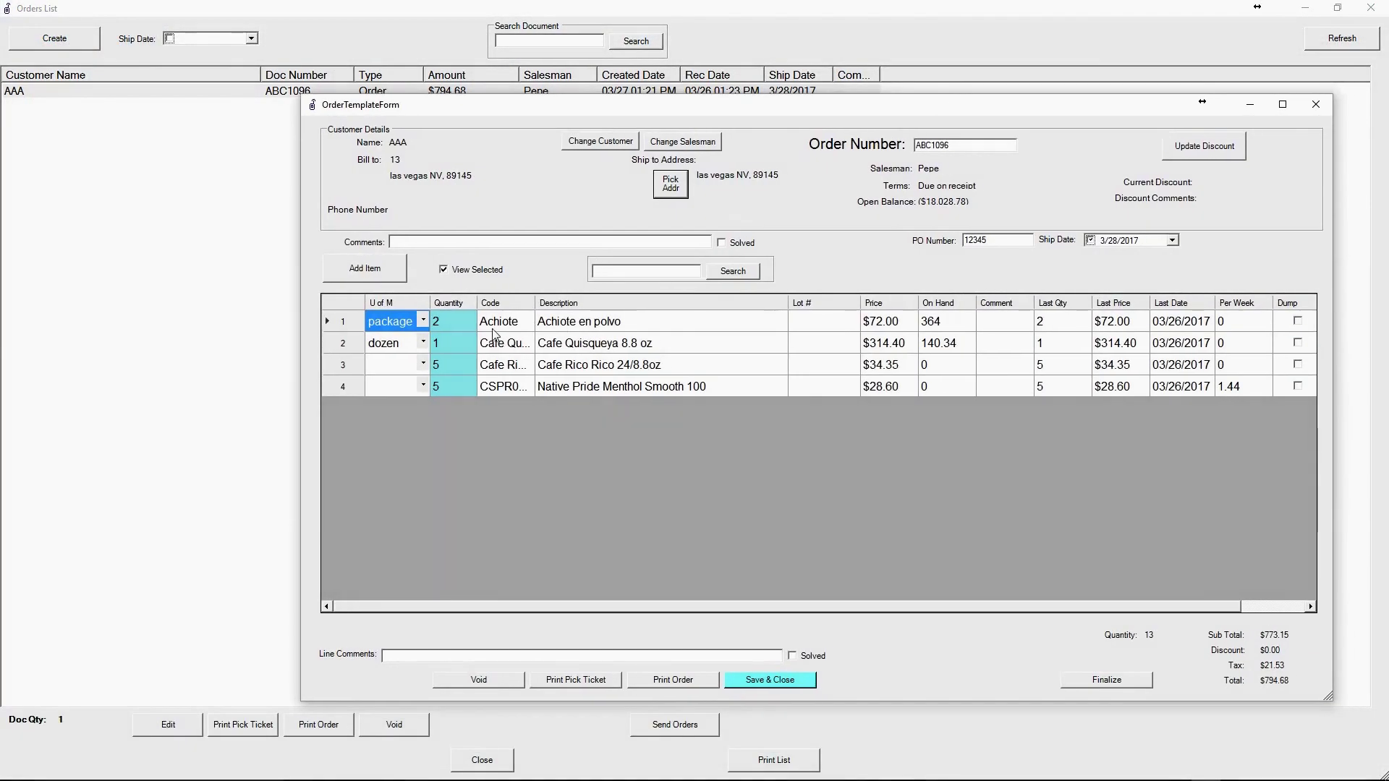
click(466, 323)
click(463, 362)
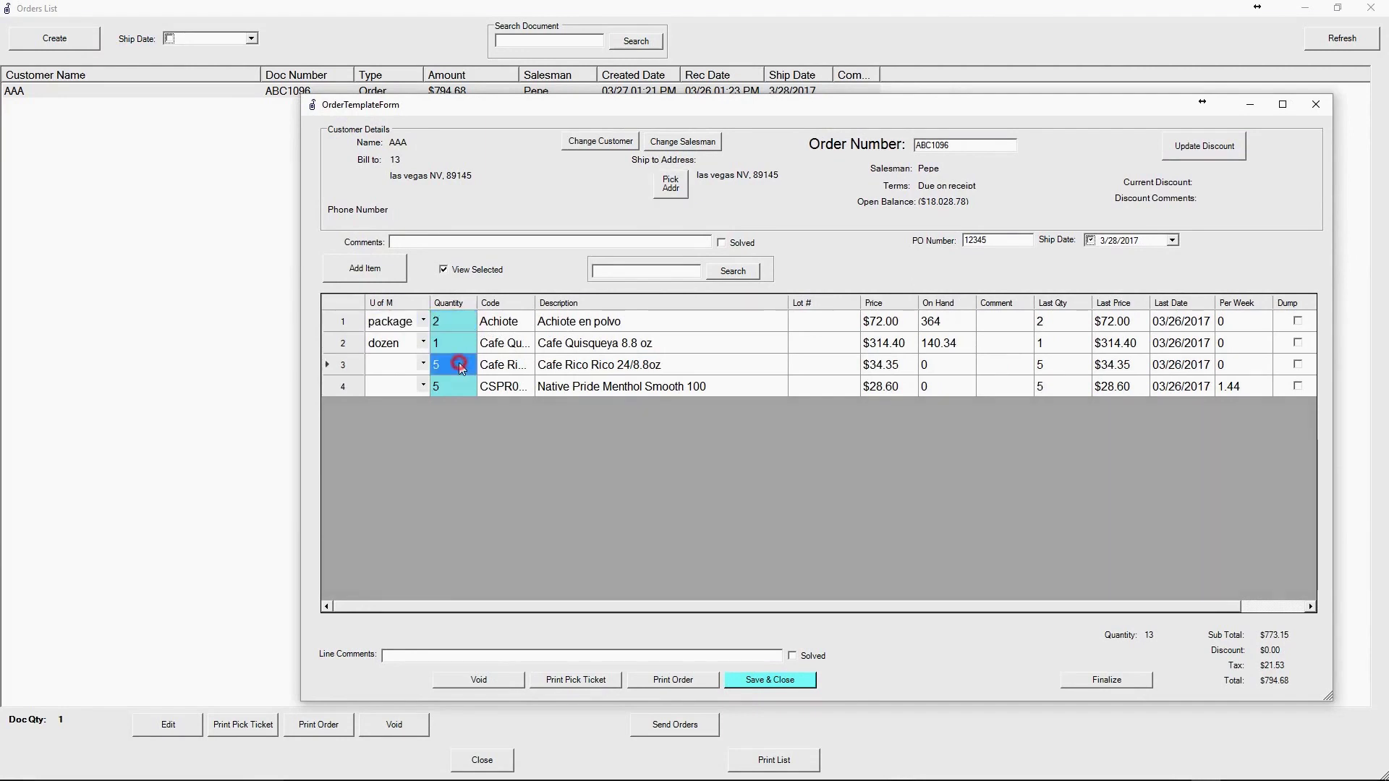
text(4)
key(Return)
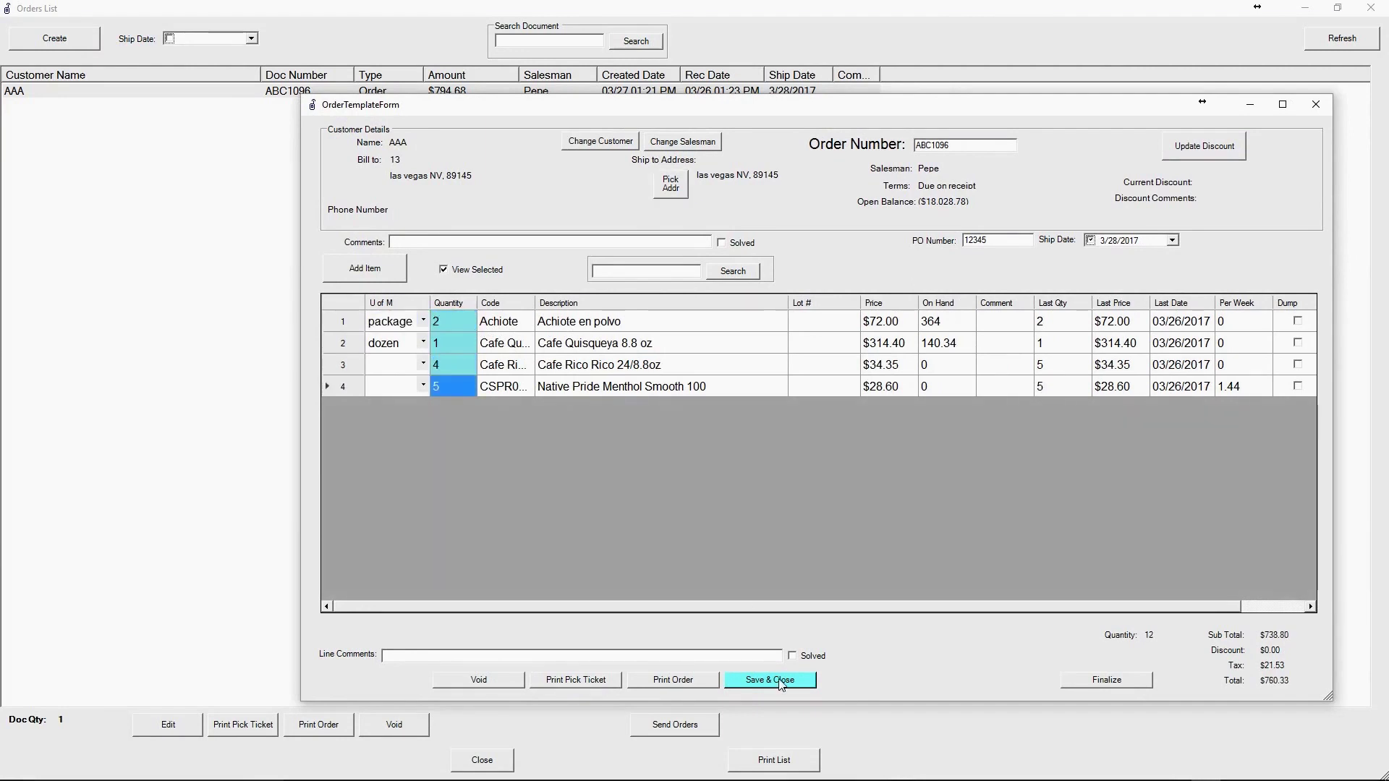
click(780, 683)
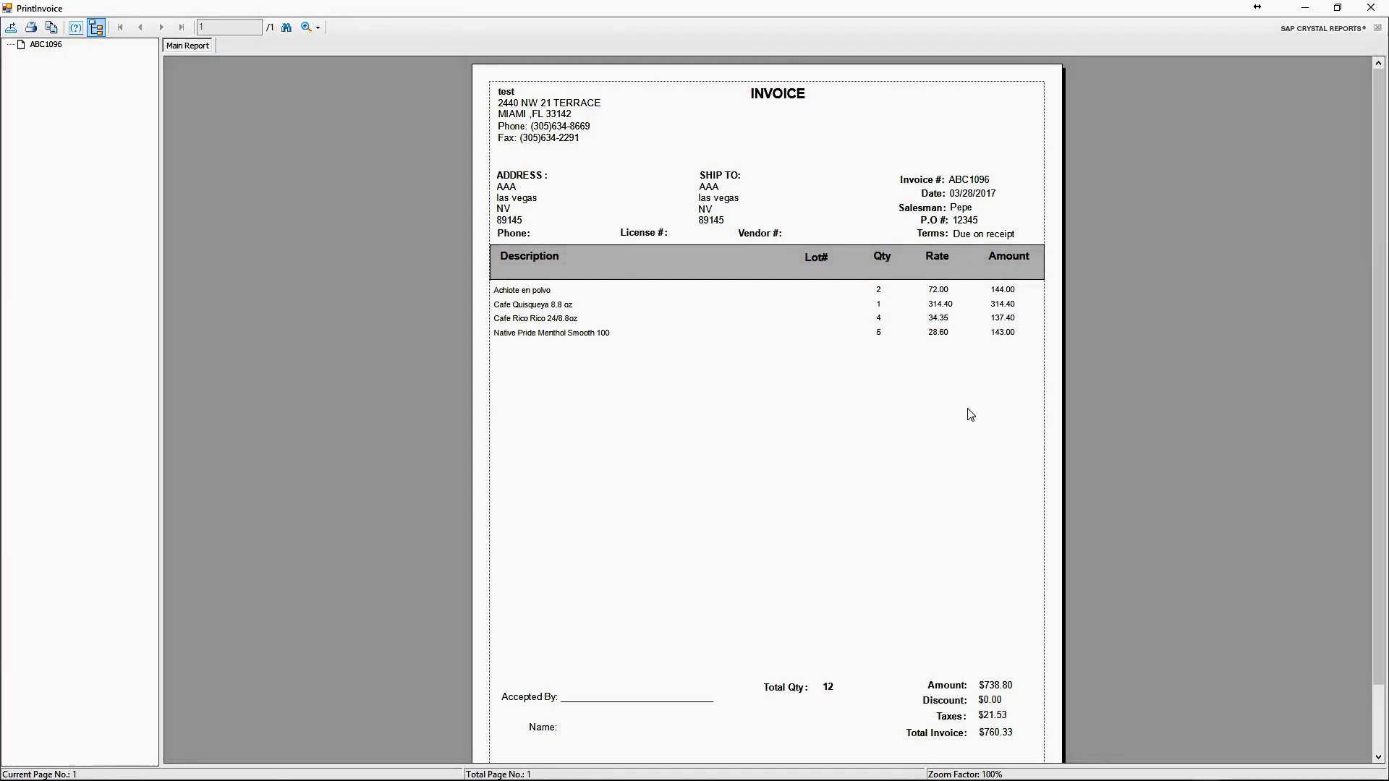
click(475, 286)
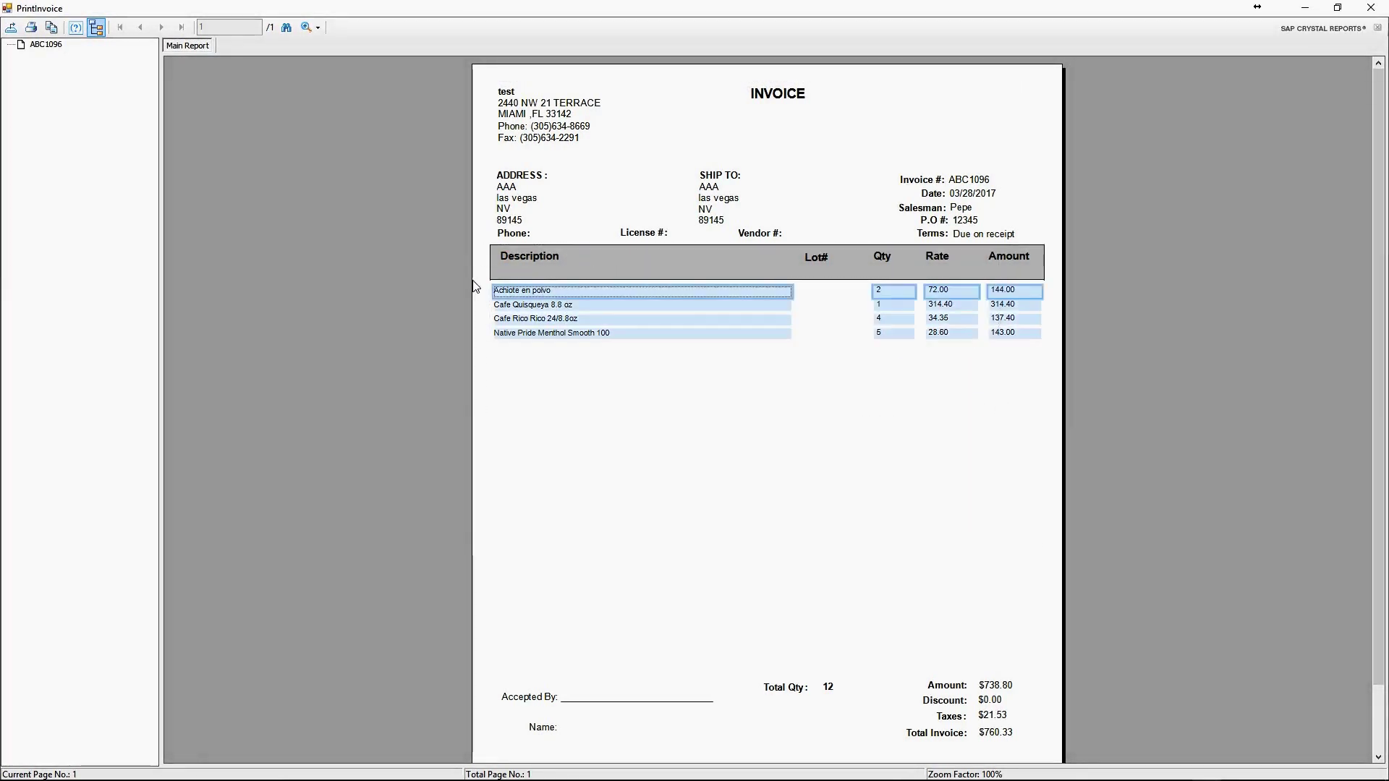
click(780, 427)
drag(1042, 149, 1039, 237)
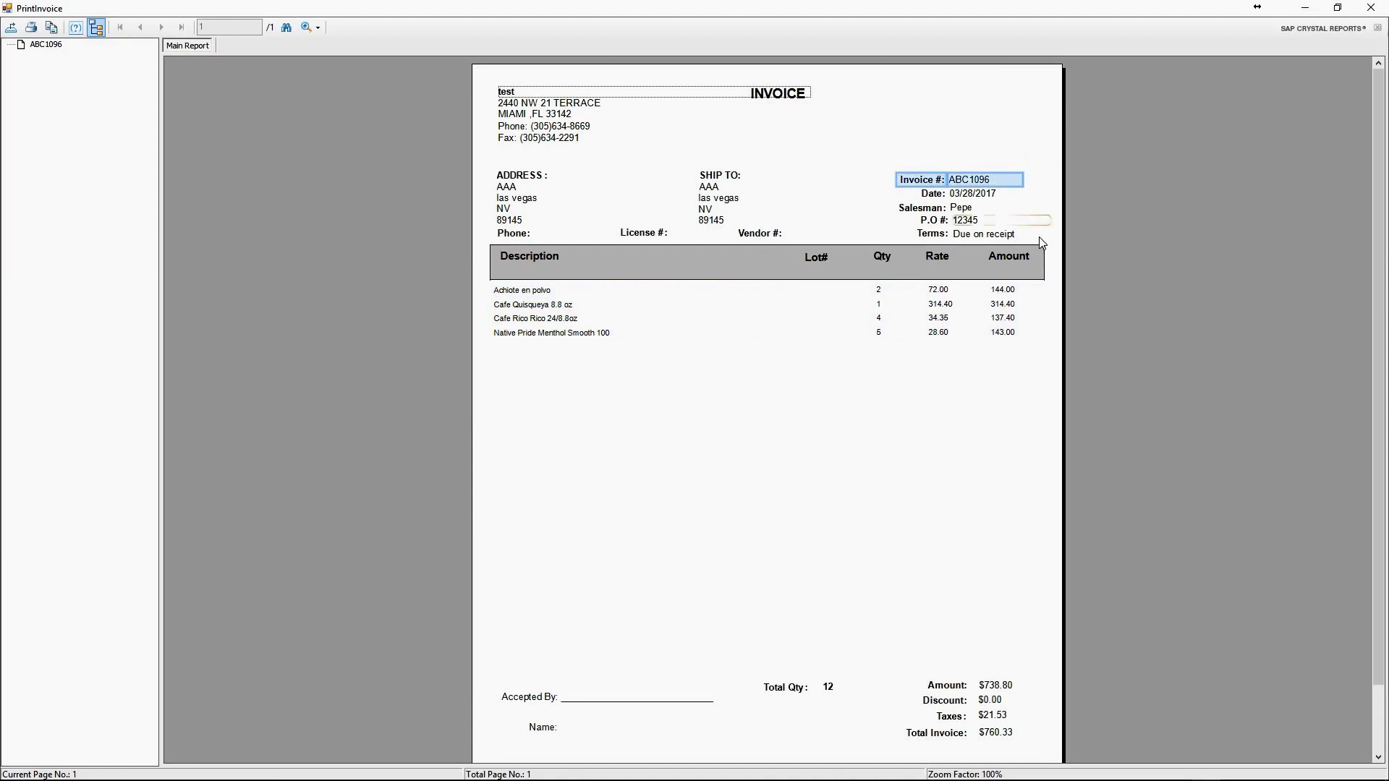
click(1039, 220)
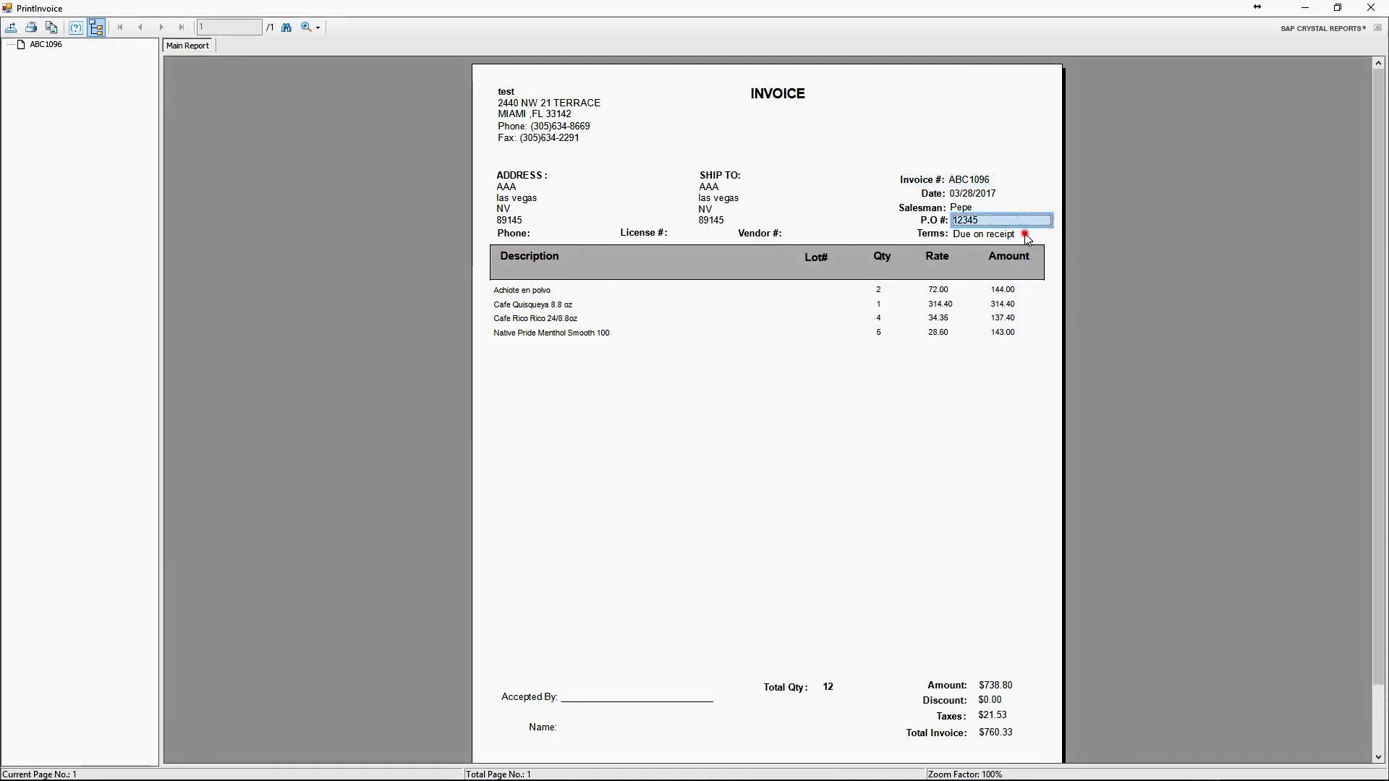
click(1026, 237)
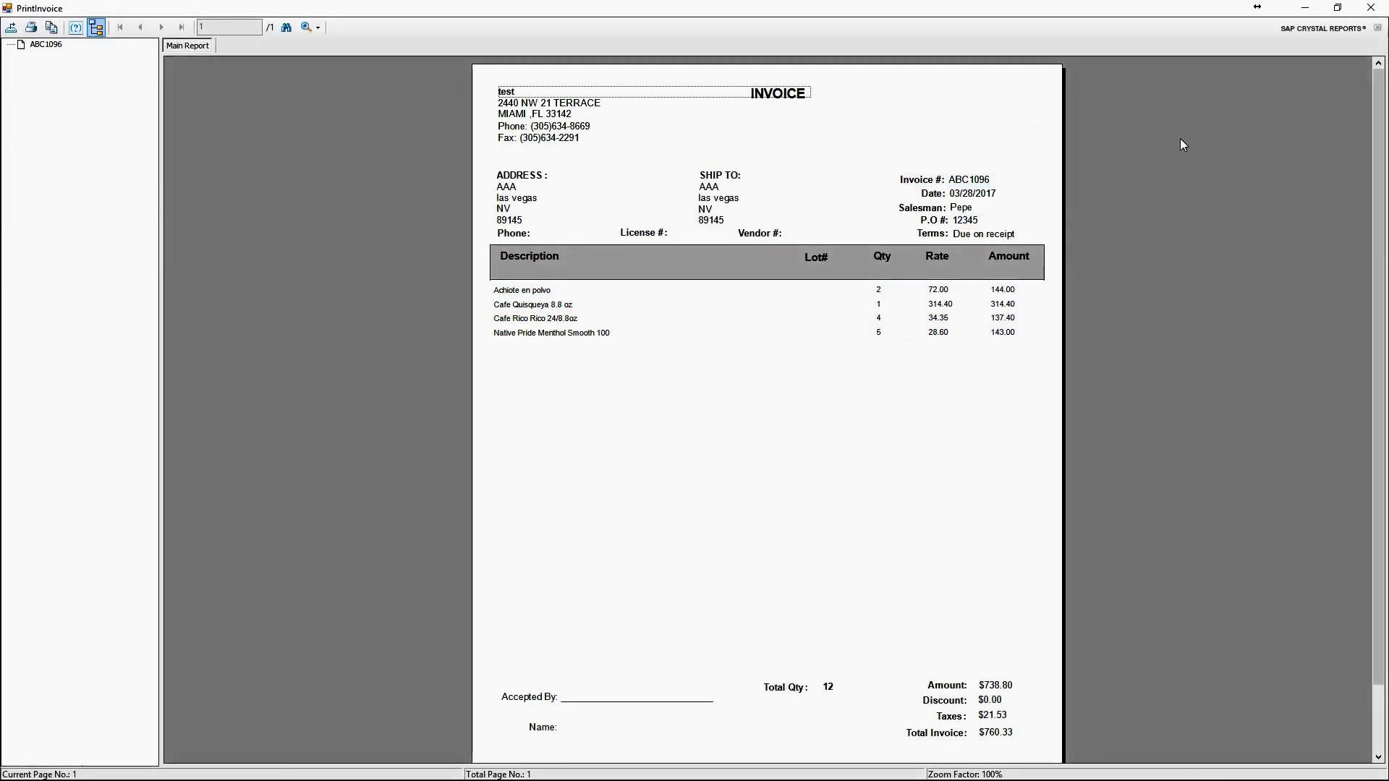
key(alt+F4)
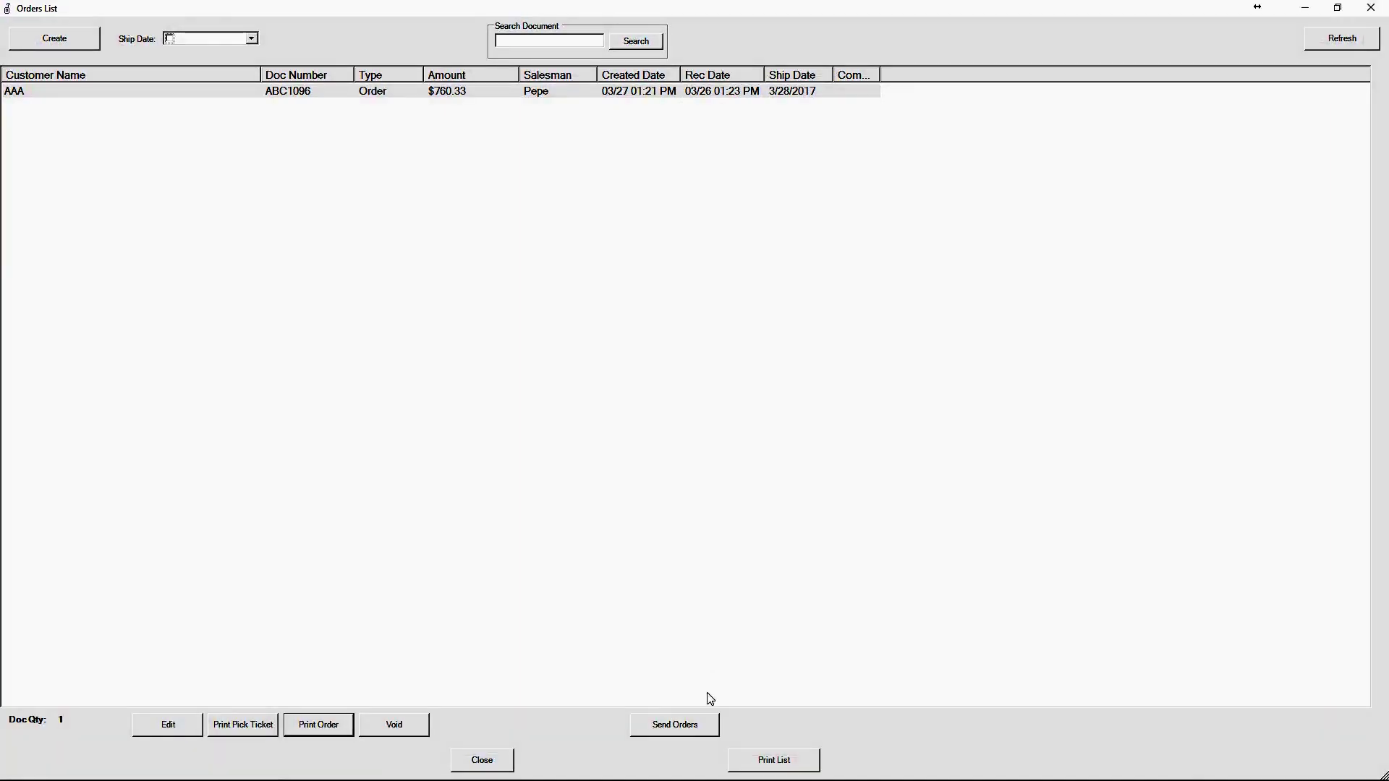
Step: Send order ABC1096 onward and close the Orders List
click(694, 726)
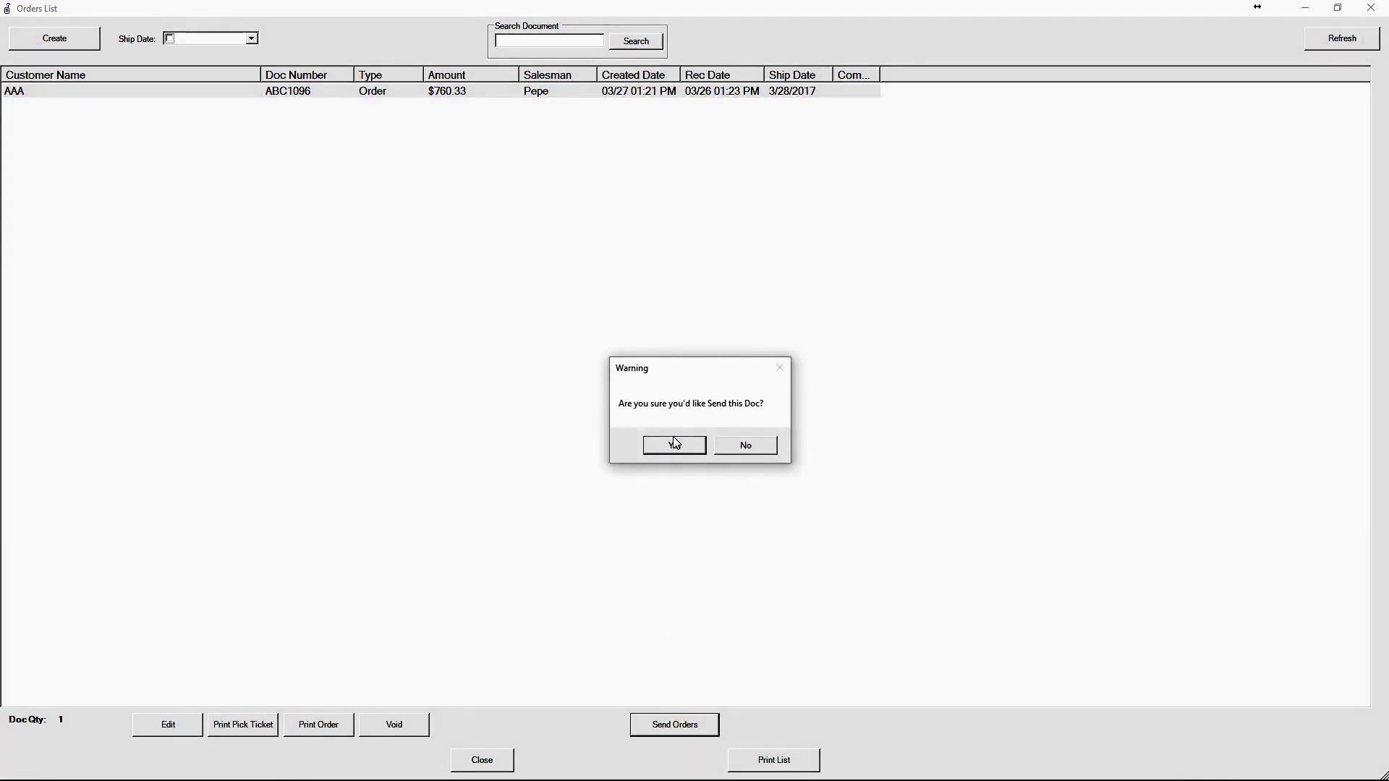
click(674, 446)
click(482, 759)
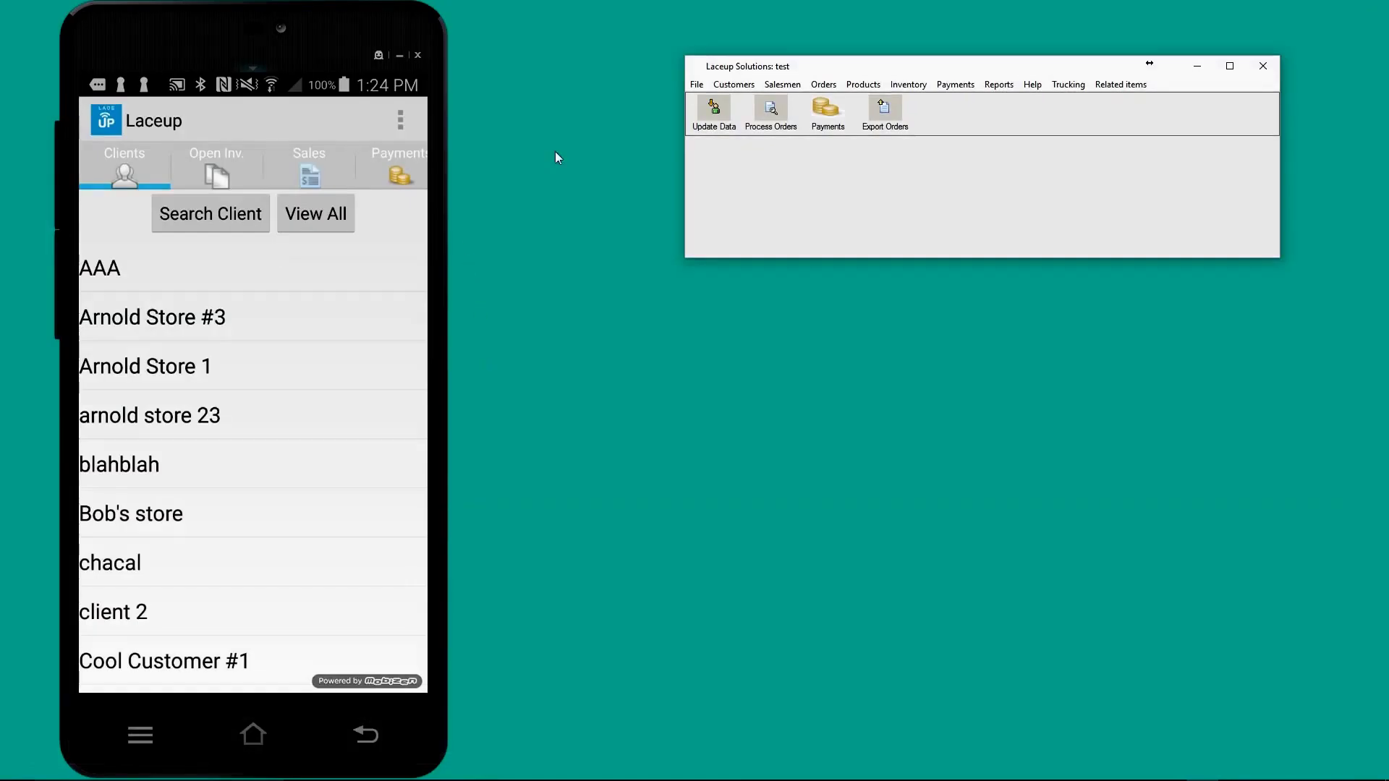
Step: Export AAA's invoice ABC1096 for $760.33 from the Export Orders list
click(883, 107)
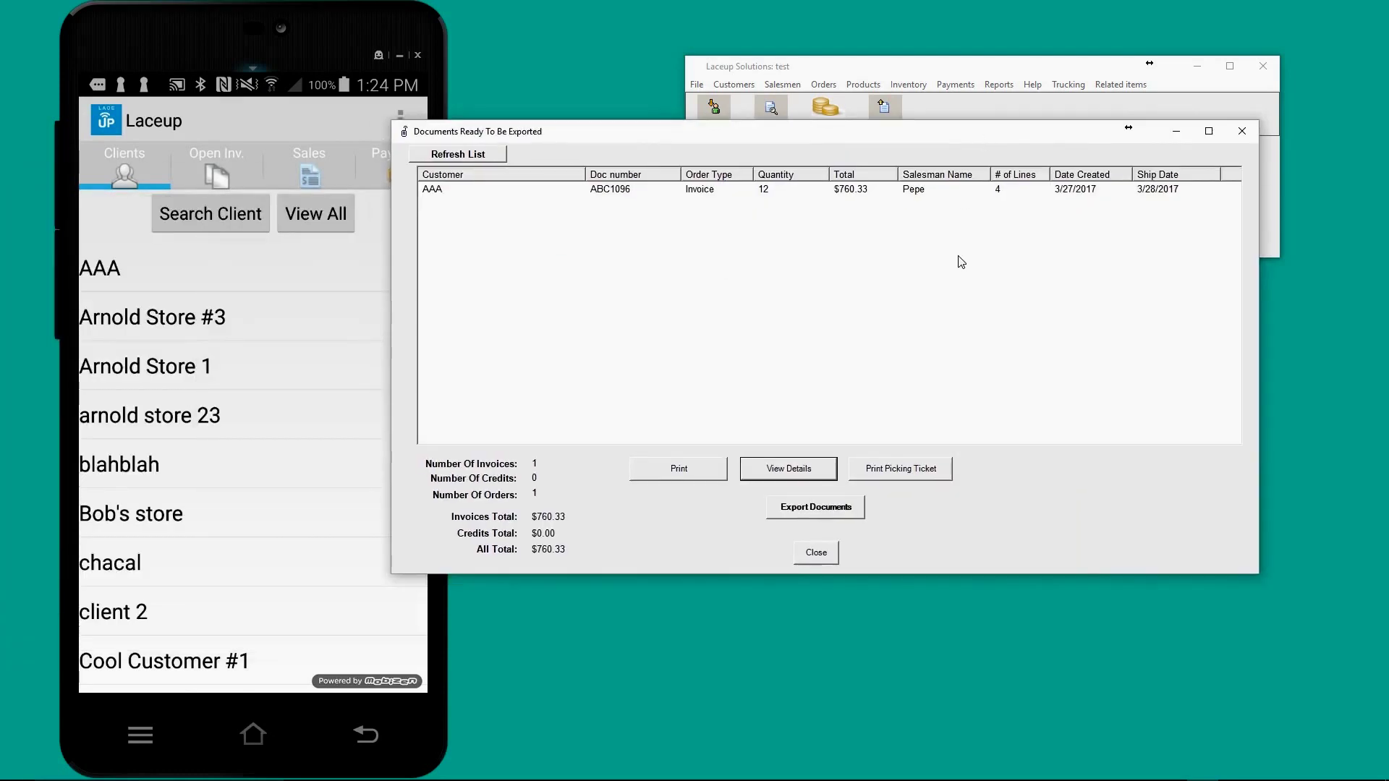
click(952, 284)
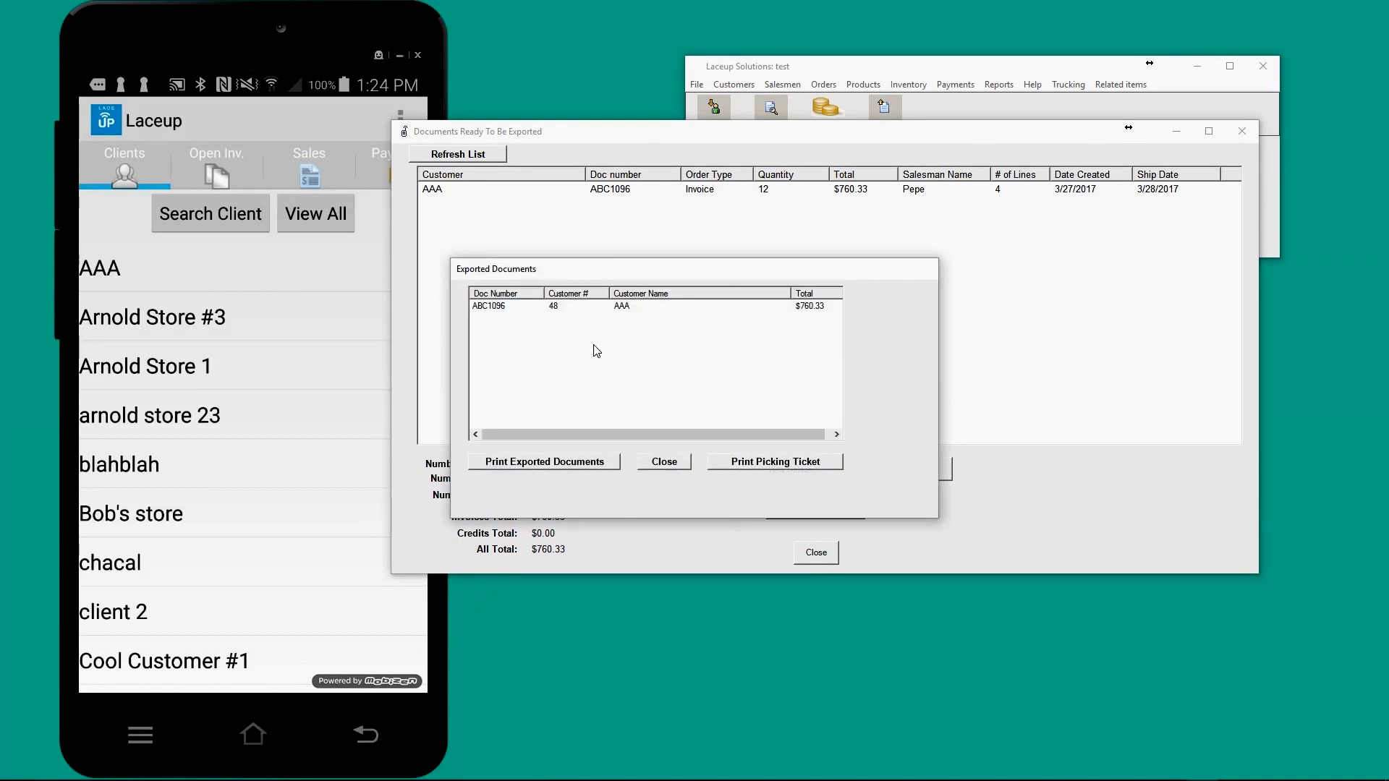
click(532, 329)
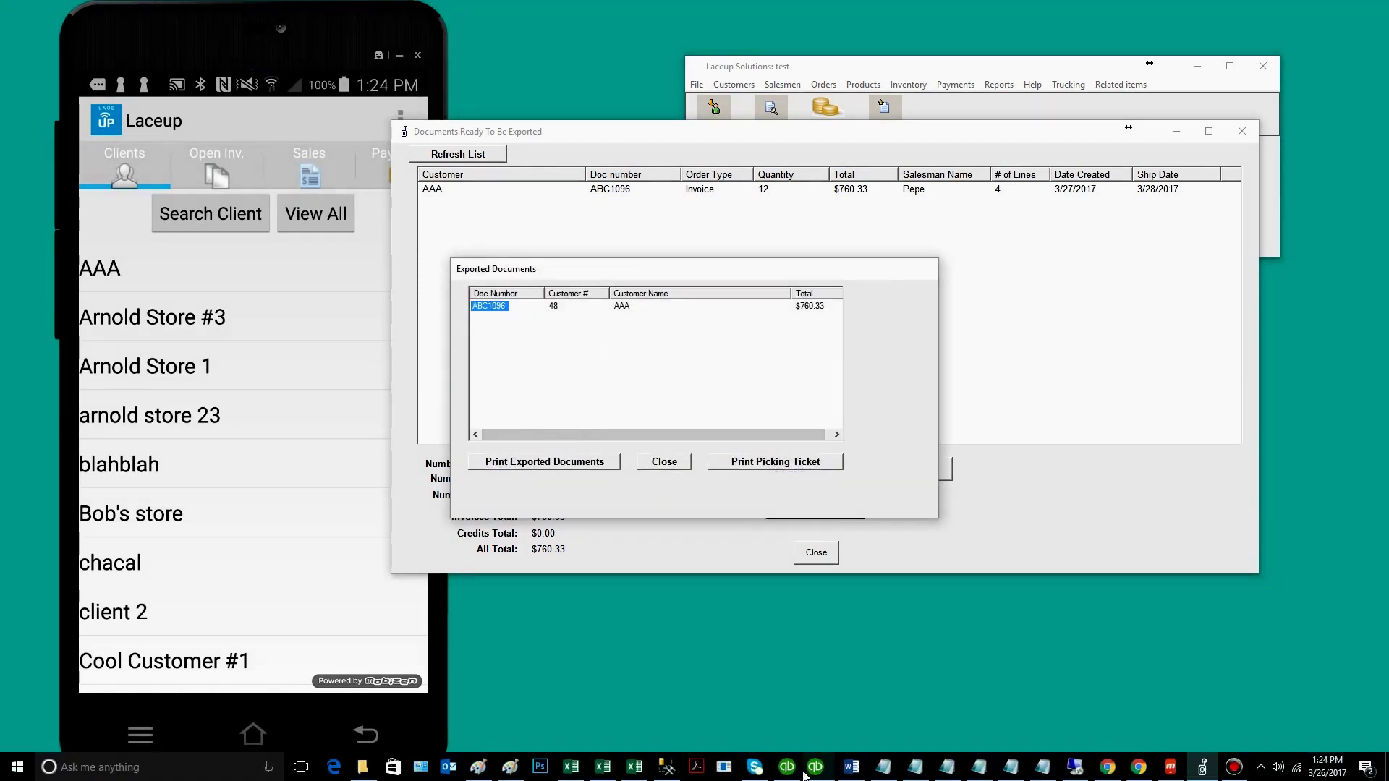
click(805, 772)
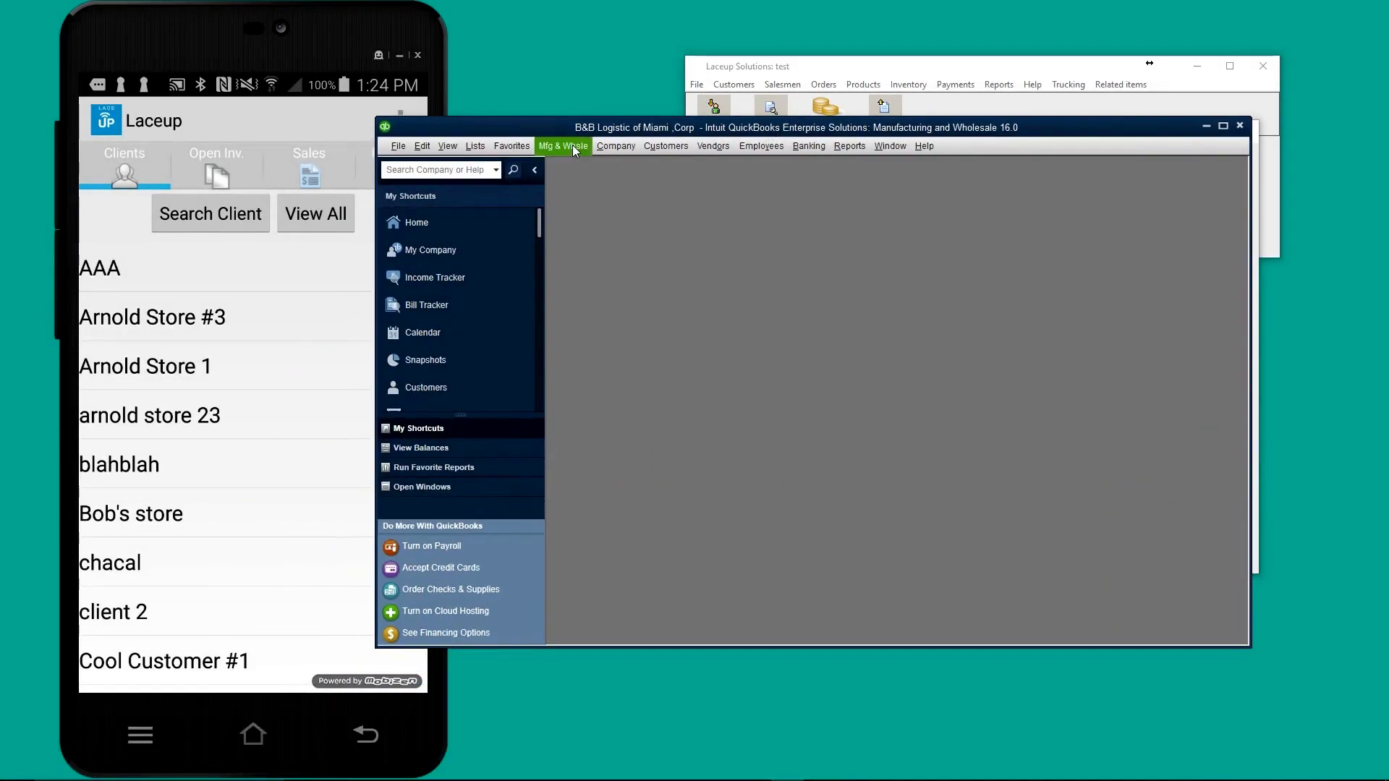
Step: Find invoice number ABC1096 with Edit > Find and open it
click(422, 146)
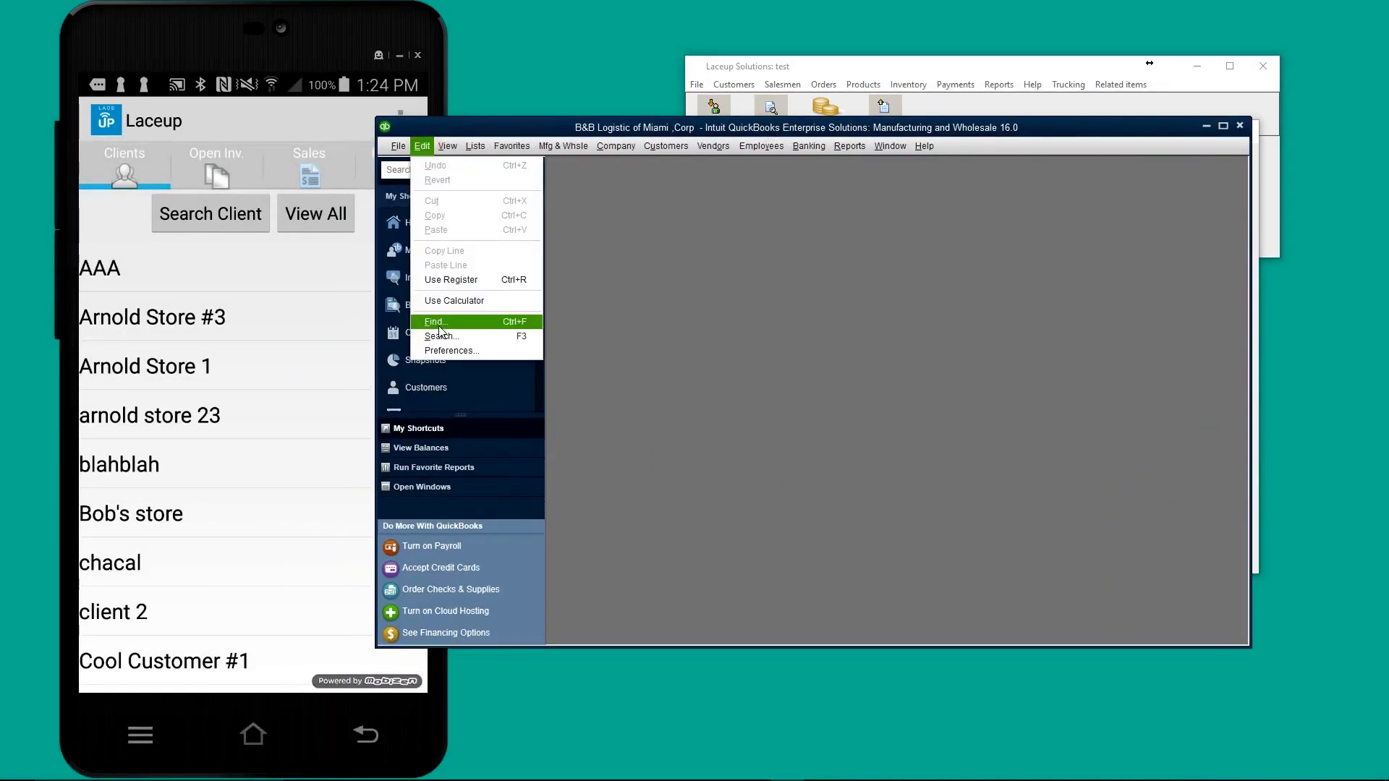
click(439, 322)
click(750, 424)
text(A)
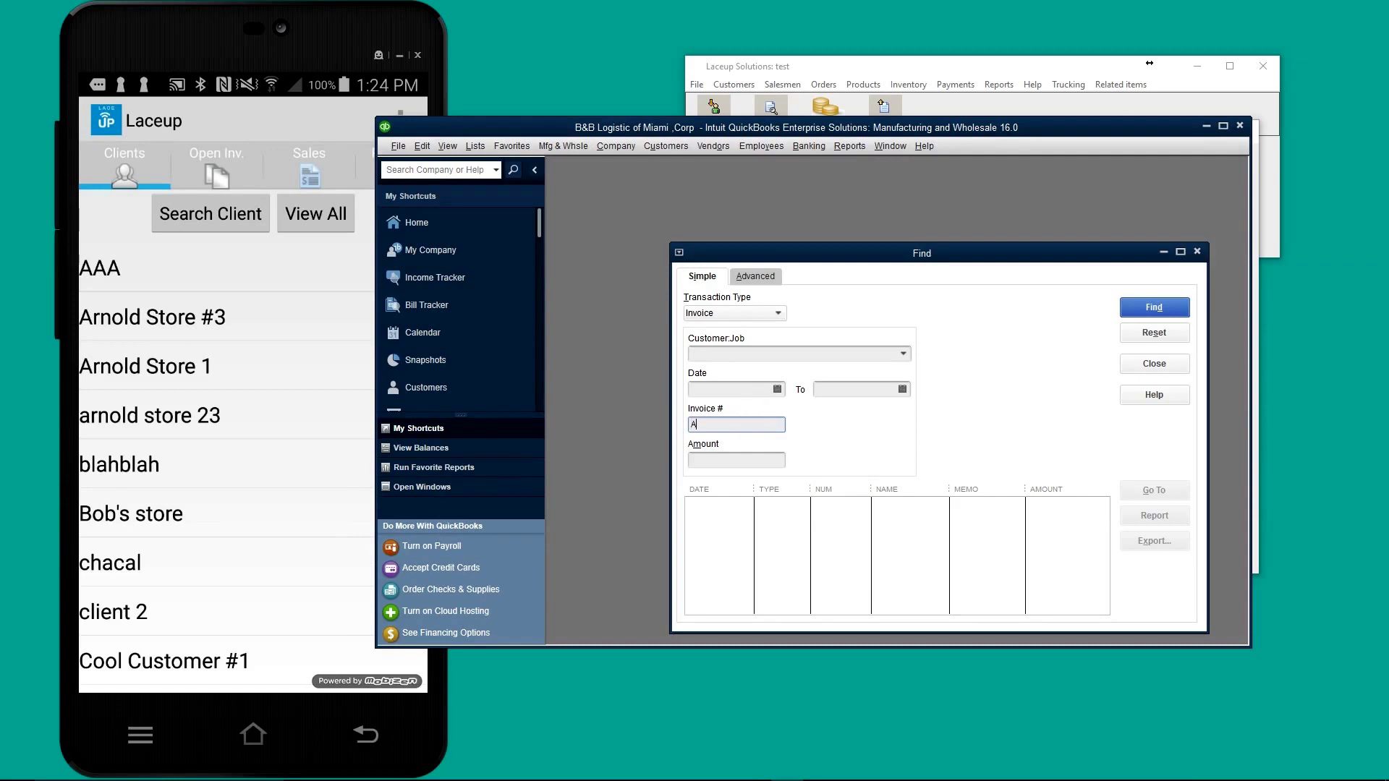
text(BC1096)
click(1135, 301)
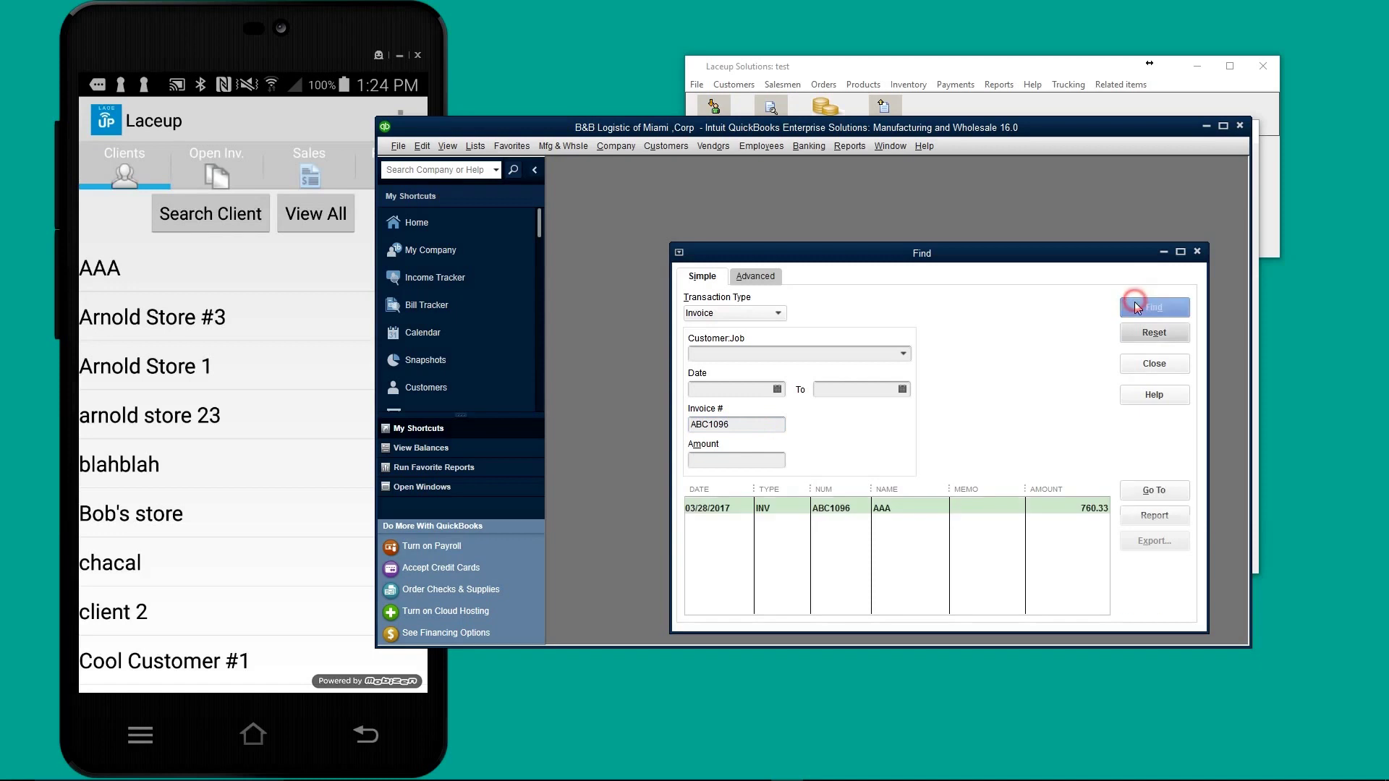
double_click(1035, 508)
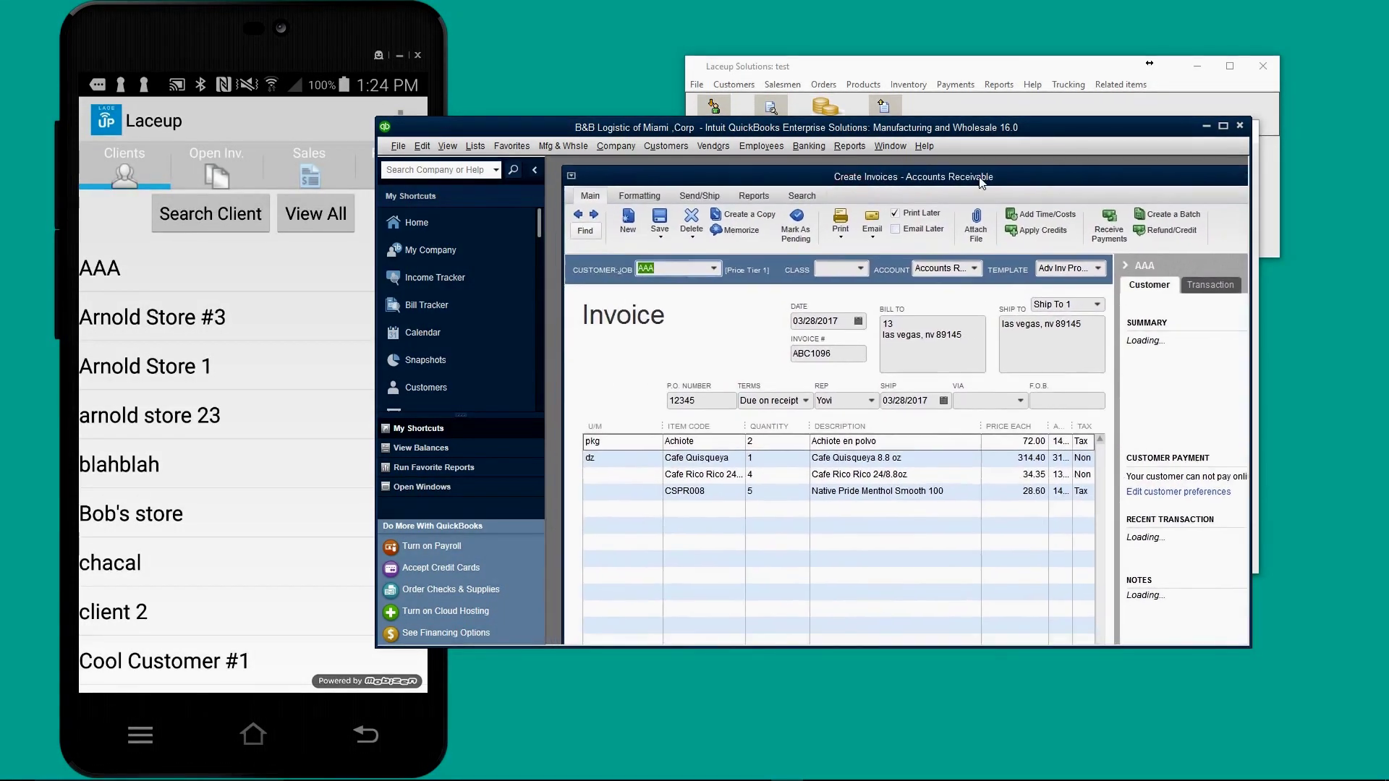